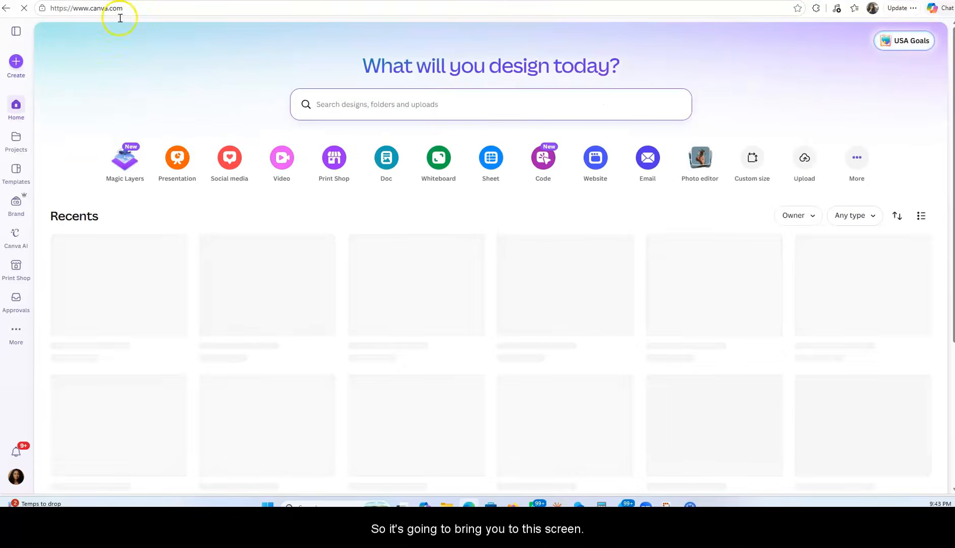
# Search the template library for "instagram post" templates
pyautogui.click(17, 141)
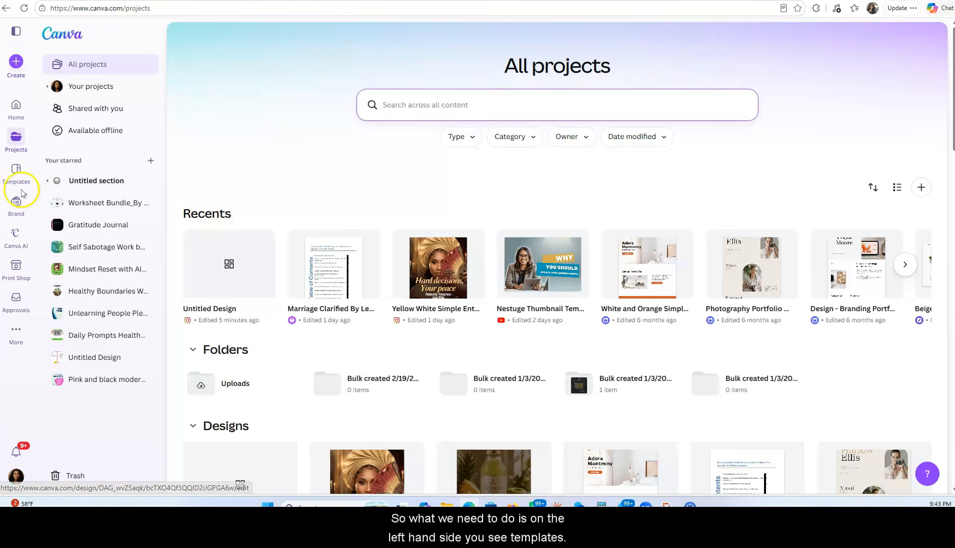
pyautogui.click(16, 173)
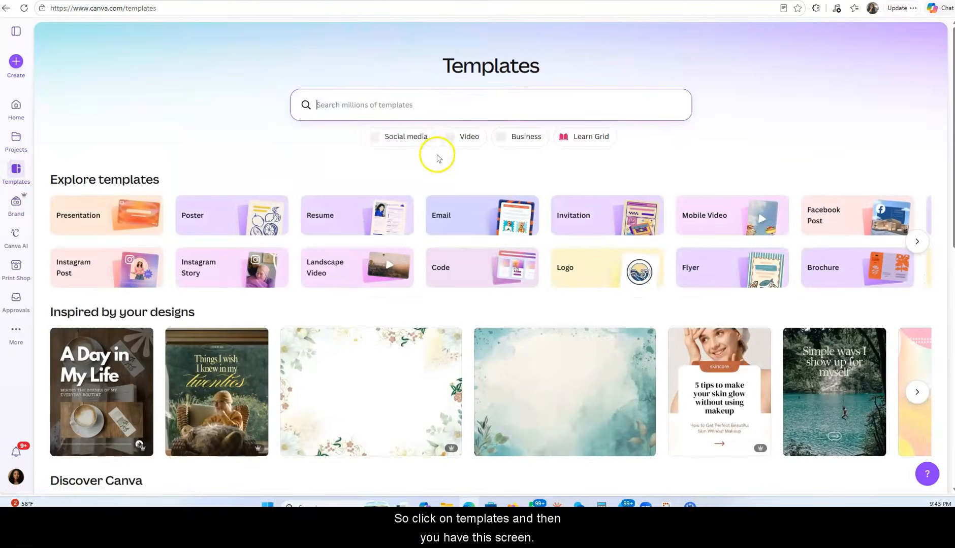
pyautogui.click(386, 109)
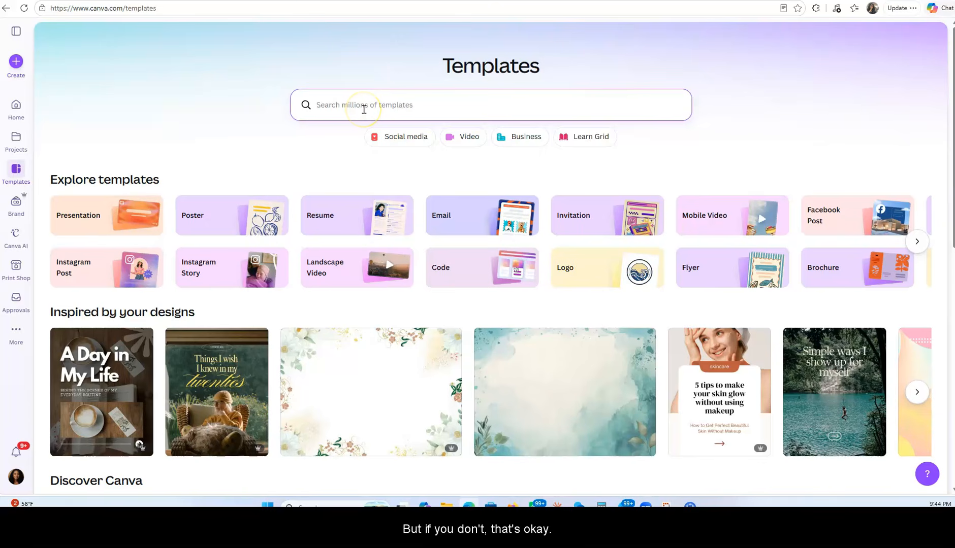
pyautogui.click(363, 109)
pyautogui.write('inst')
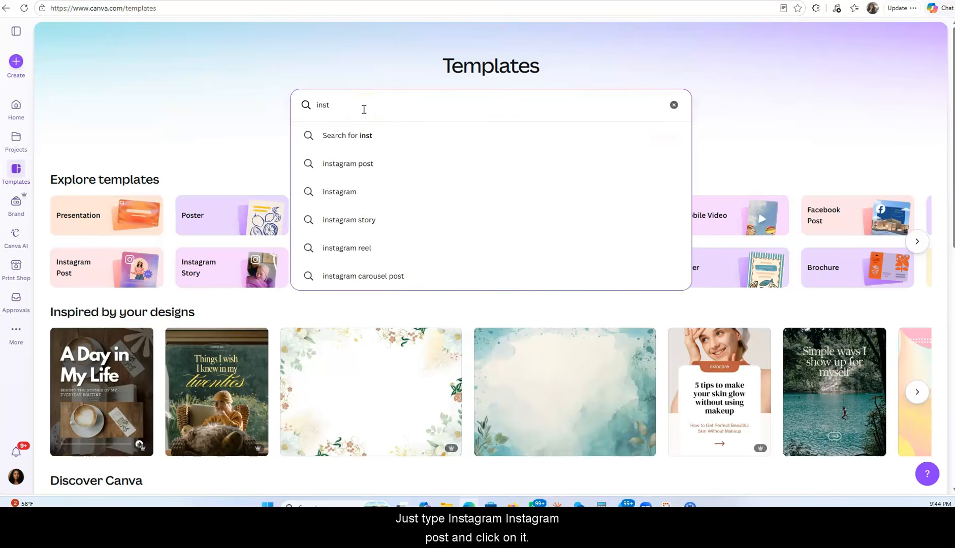
pyautogui.write('agram')
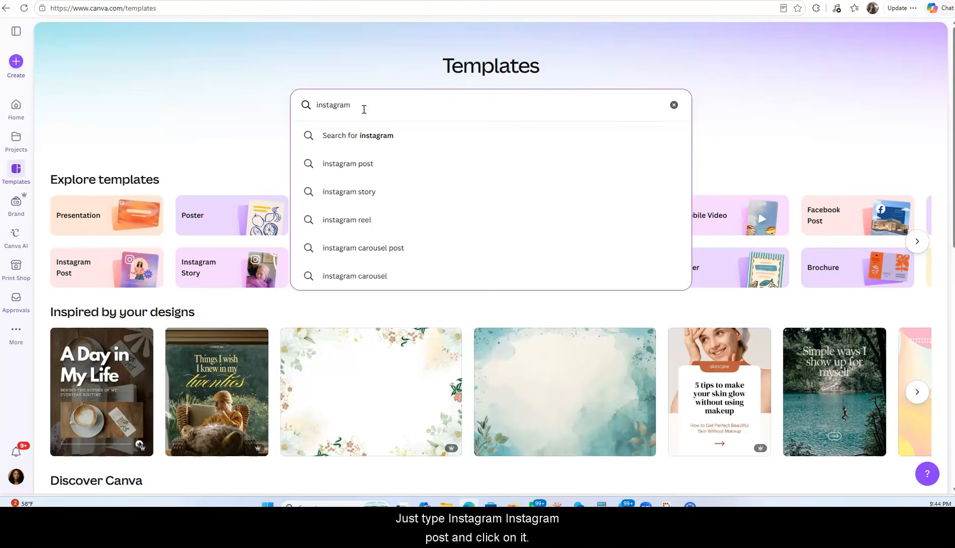
pyautogui.click(382, 166)
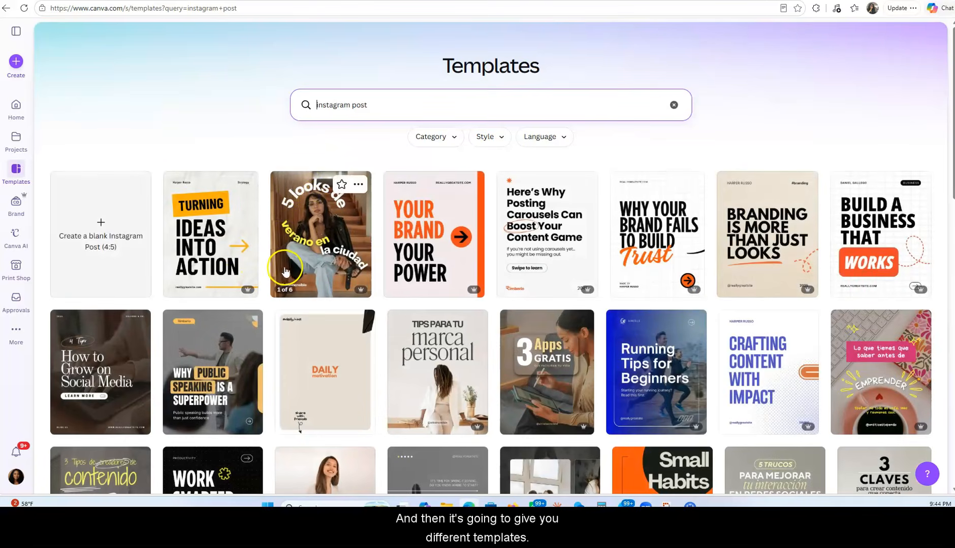
# Browse the results and open the "Brown and White Minimalist Content Ideas Carousel Instagram Post" template for customizing
pyautogui.scroll(-10, 301, 267)
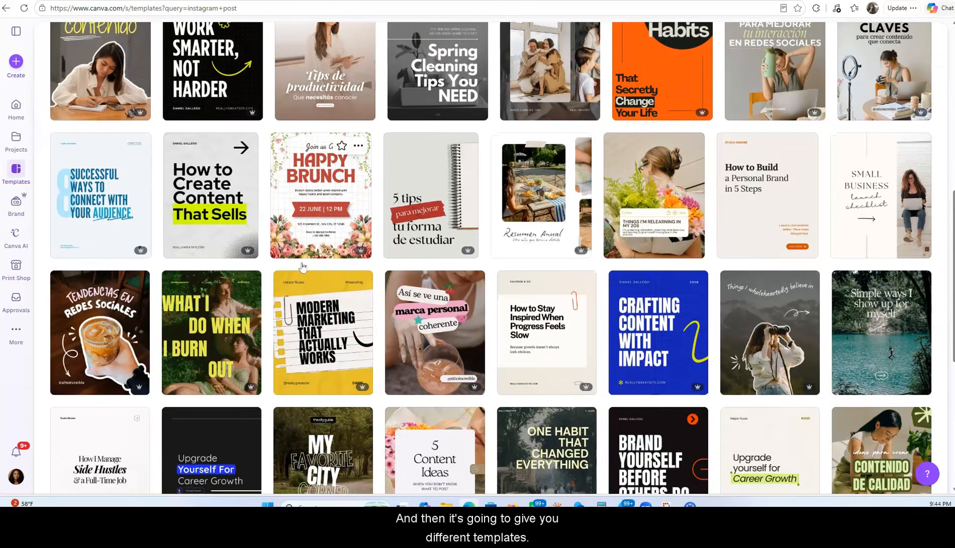
pyautogui.scroll(-5, 303, 269)
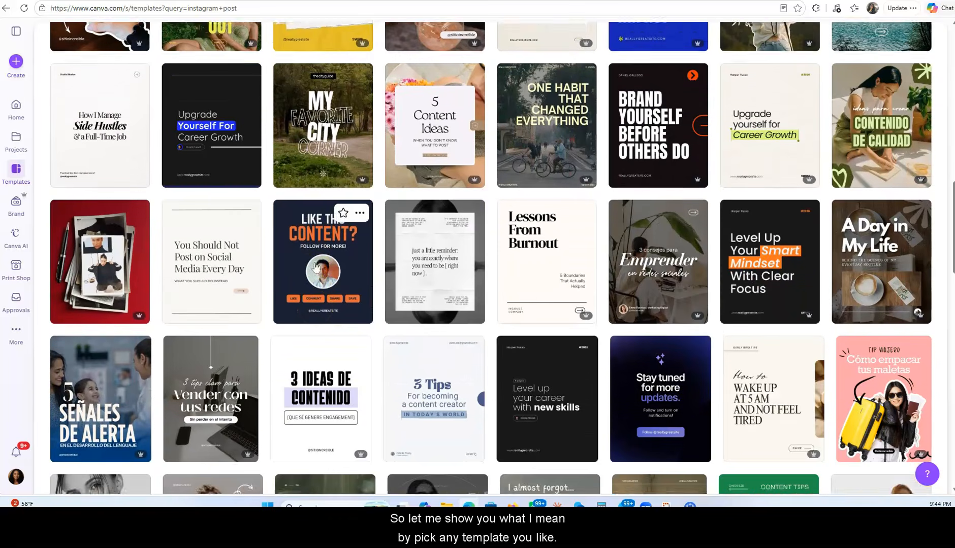
pyautogui.scroll(1, 316, 268)
pyautogui.click(390, 196)
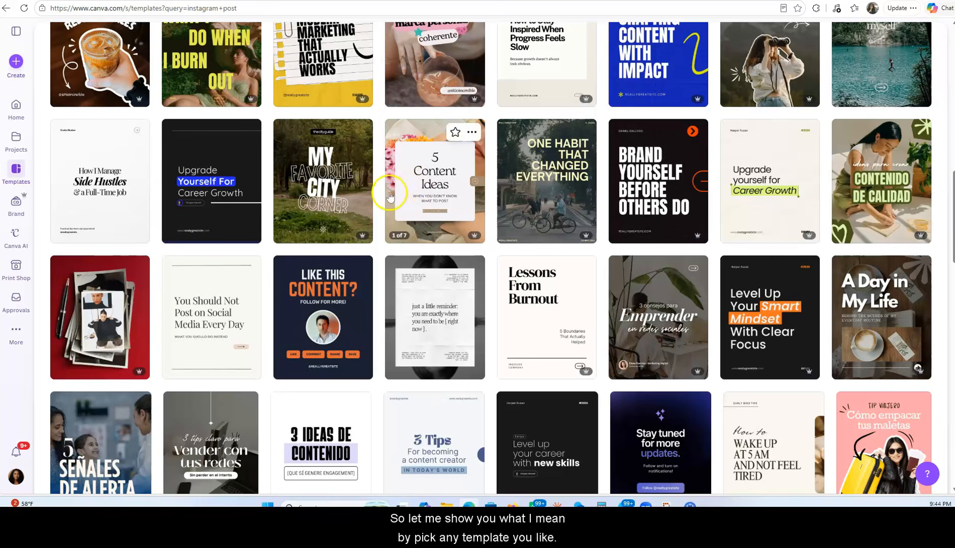
pyautogui.scroll(10, 430, 229)
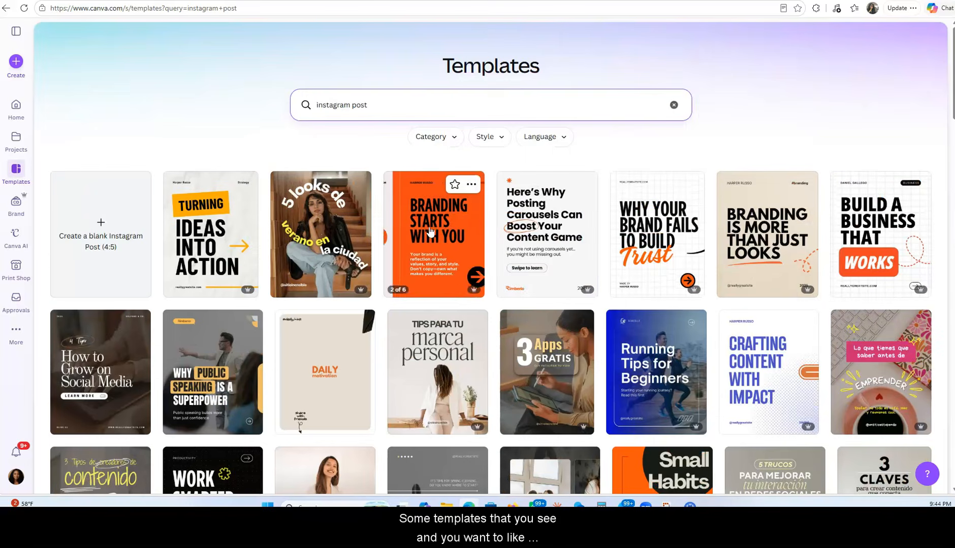
pyautogui.scroll(-5, 429, 231)
pyautogui.click(442, 254)
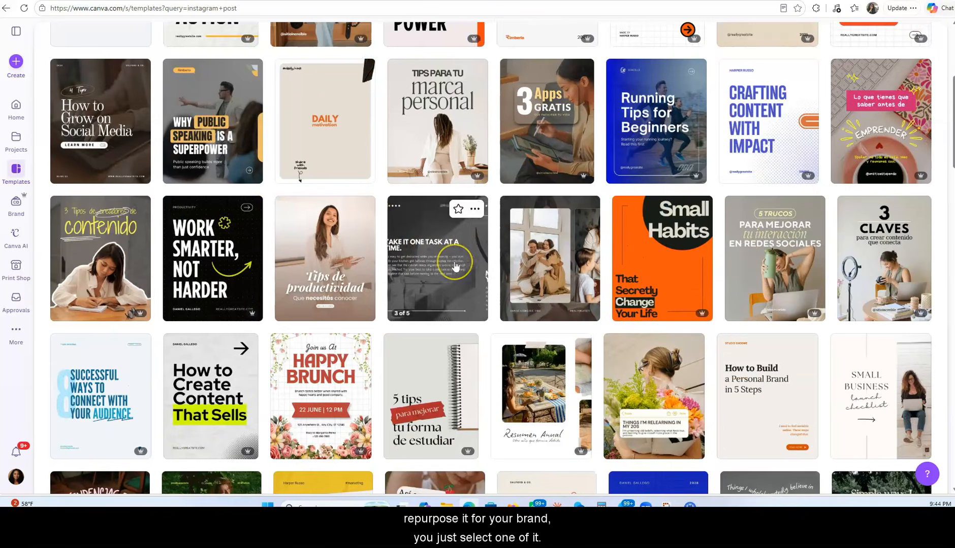
pyautogui.scroll(-2, 456, 259)
pyautogui.scroll(-5, 456, 267)
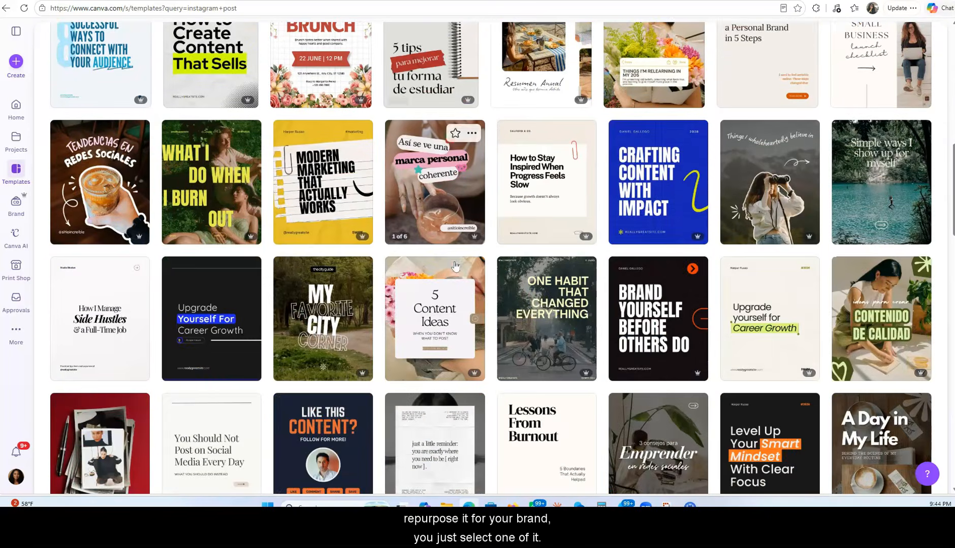
pyautogui.click(432, 323)
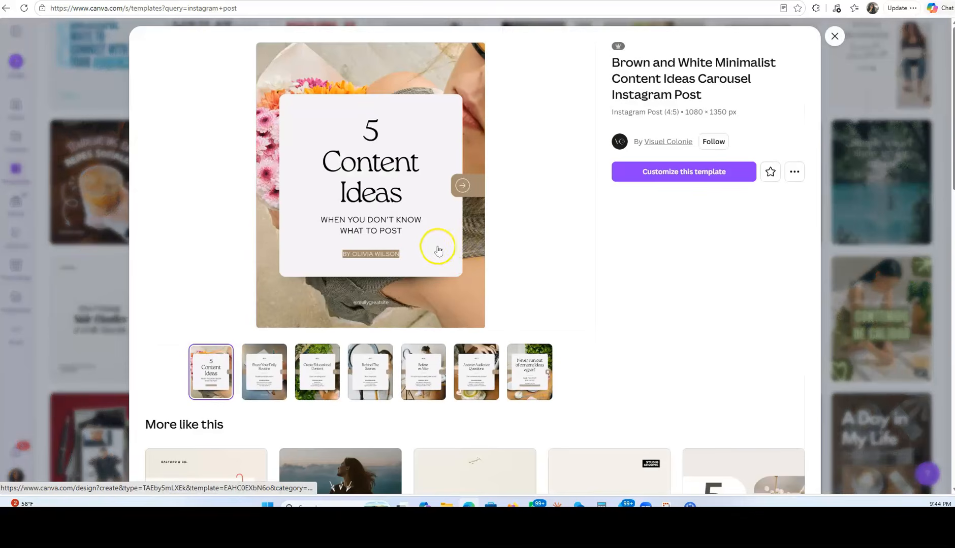
pyautogui.click(675, 171)
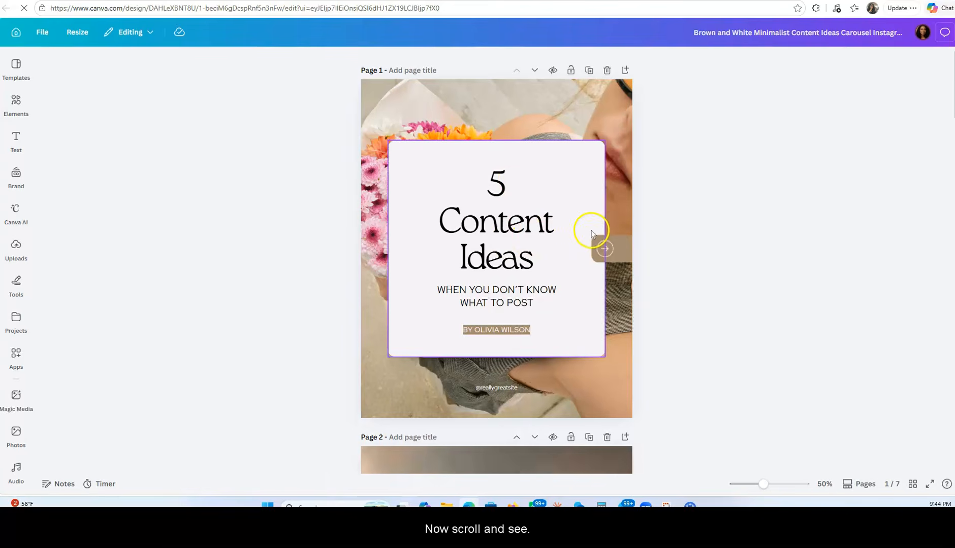
# Review the pages of the carousel design, from the cover through to the end and back
pyautogui.scroll(-12, 591, 232)
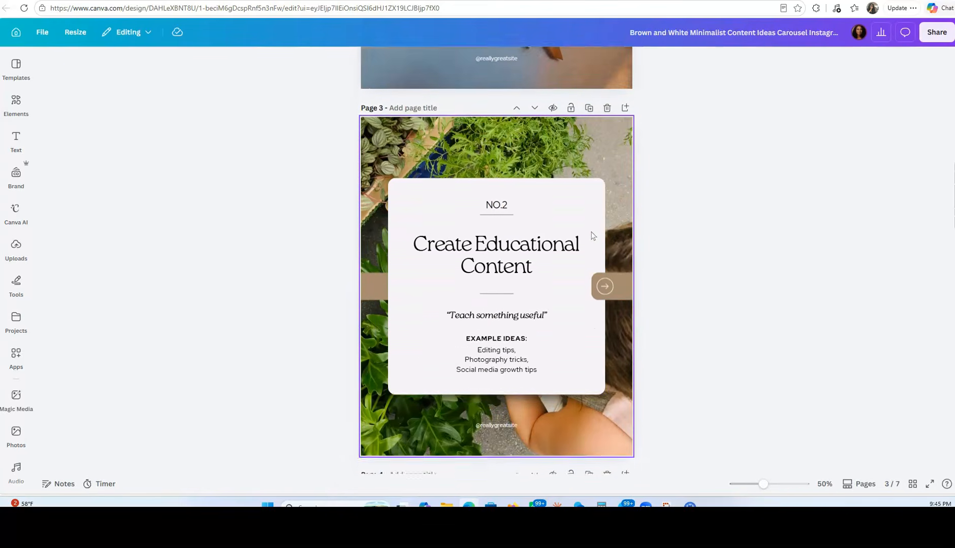
pyautogui.scroll(-12, 591, 235)
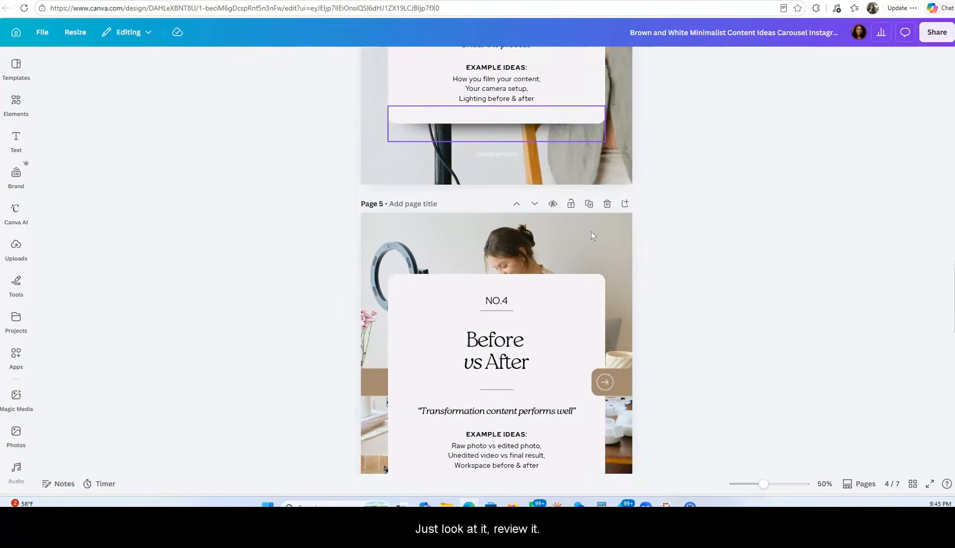
pyautogui.scroll(-10, 592, 235)
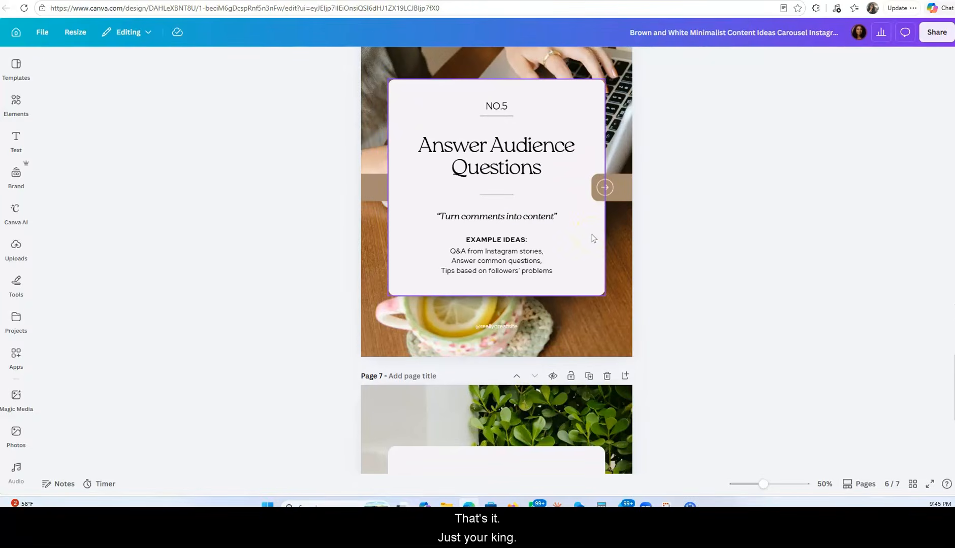
pyautogui.scroll(-8, 592, 237)
pyautogui.scroll(20, 592, 237)
pyautogui.scroll(15, 592, 239)
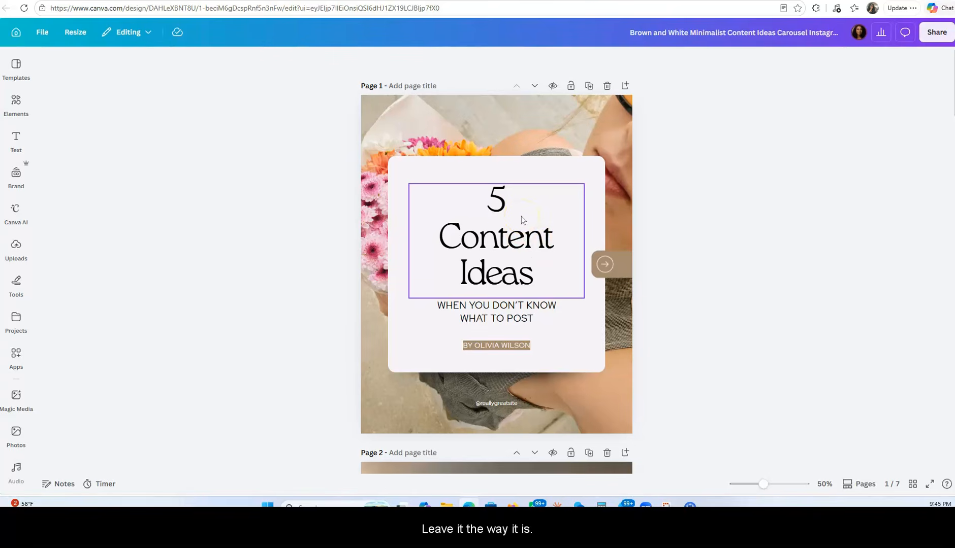
# Select the title, the subtitle and the author line on page 1 one after another to check which text is editable
pyautogui.click(488, 232)
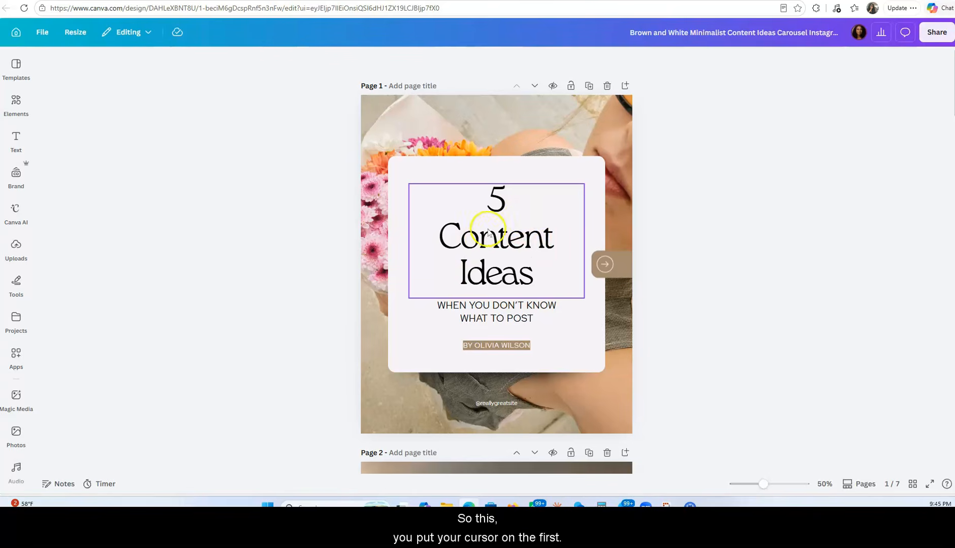
pyautogui.click(731, 269)
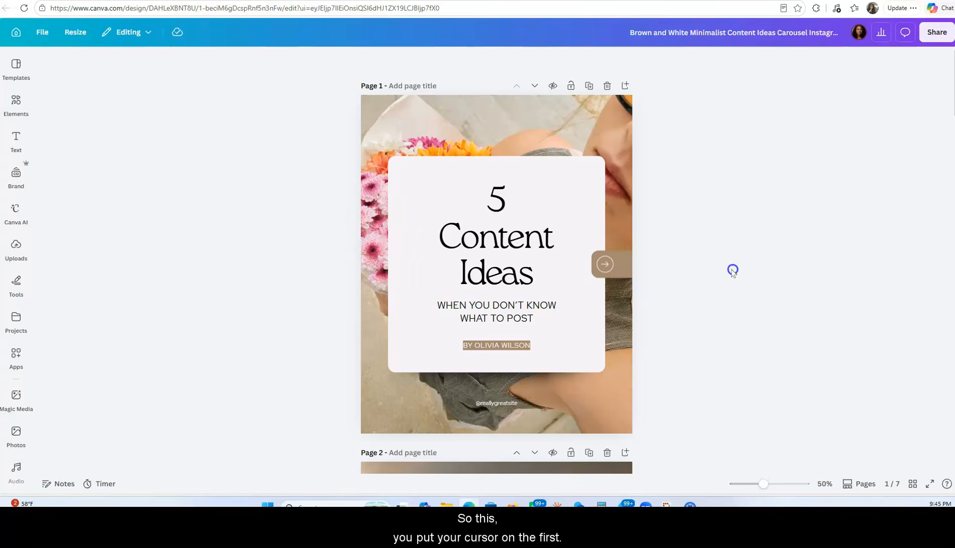
pyautogui.click(485, 240)
pyautogui.click(519, 245)
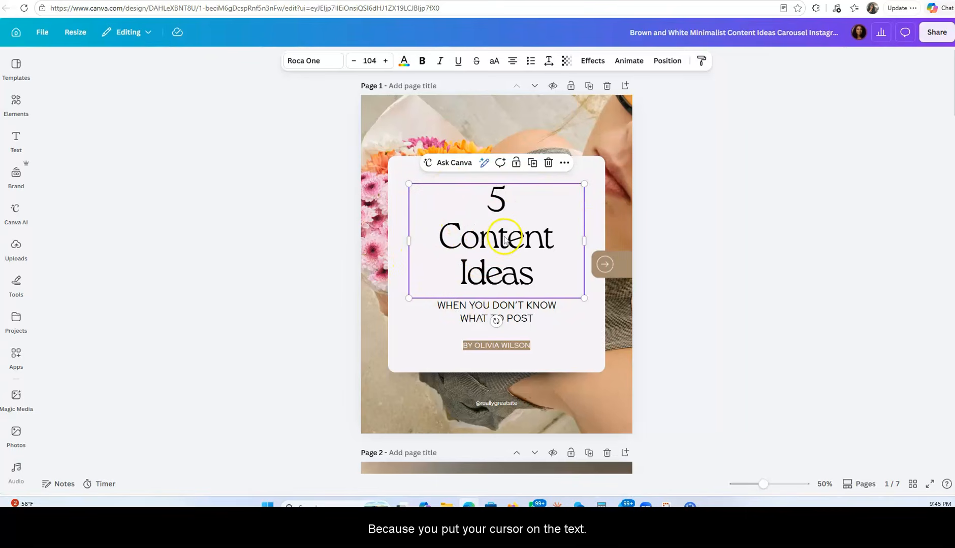
pyautogui.click(493, 311)
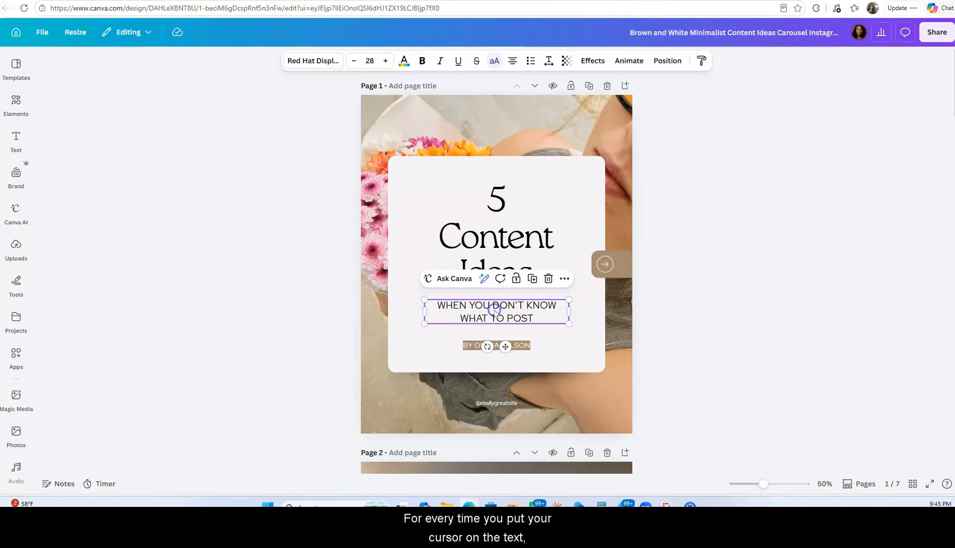
pyautogui.click(477, 347)
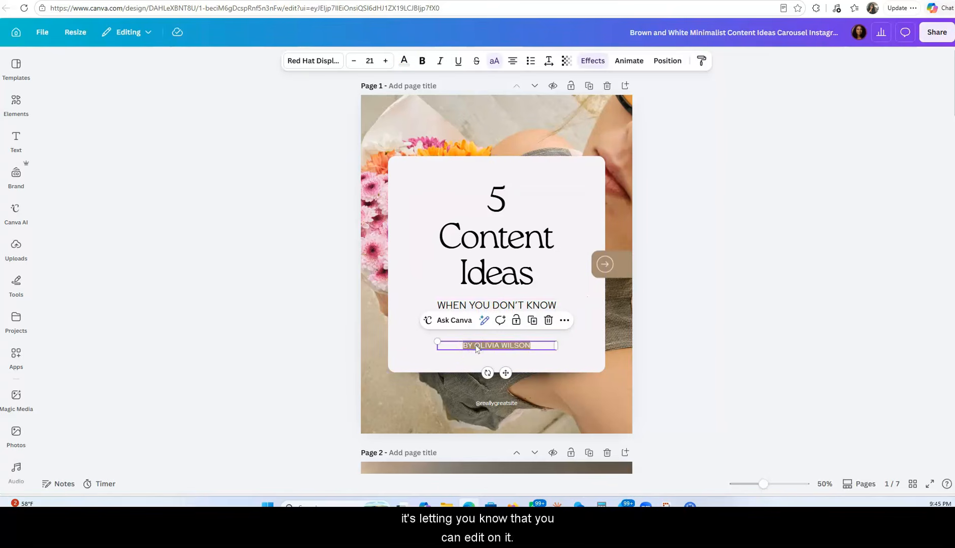
# Try replacing the "5 Content Ideas" title on page 1 with "uuu" and emptying the text box
pyautogui.click(499, 228)
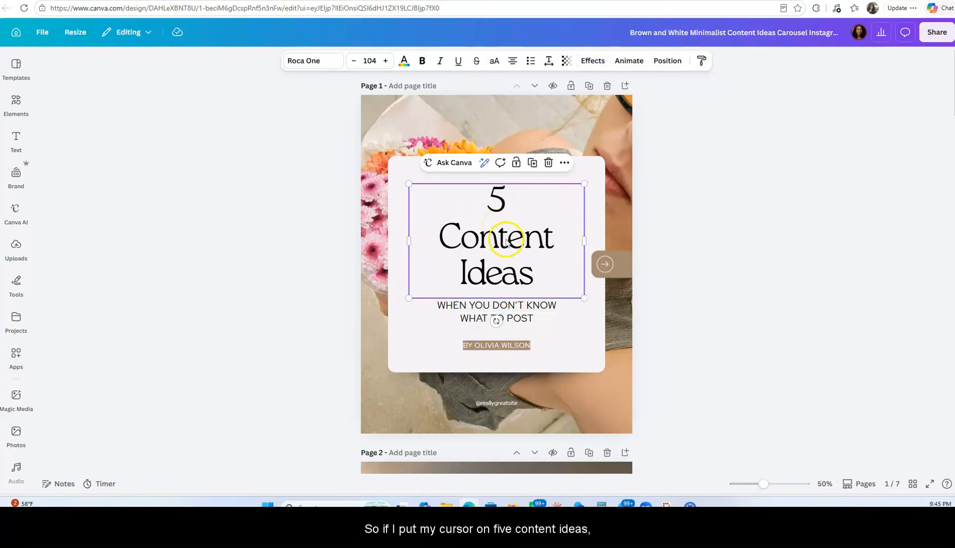
pyautogui.doubleClick(506, 243)
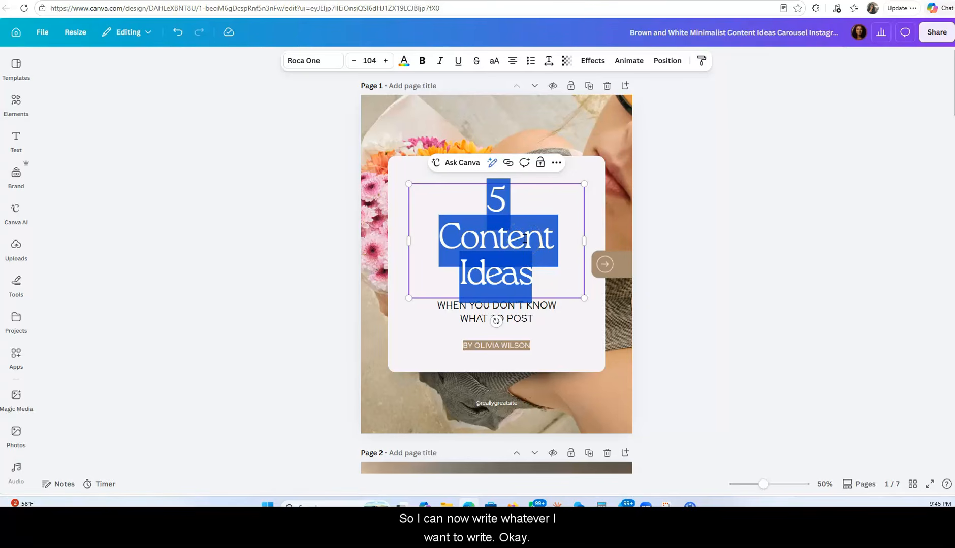
pyautogui.write('uuu')
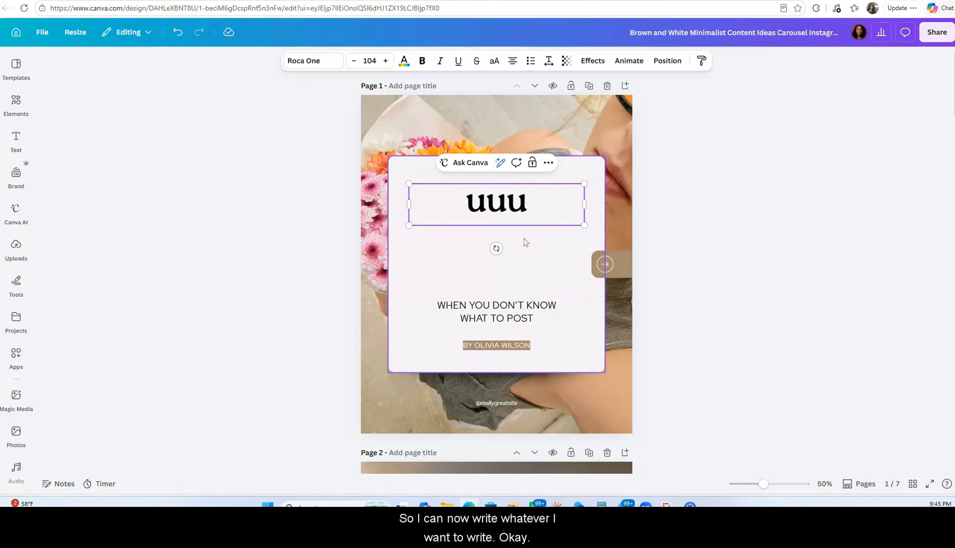
pyautogui.press('BackSpace')
pyautogui.press('BackSpace')
pyautogui.press('BackSpace')
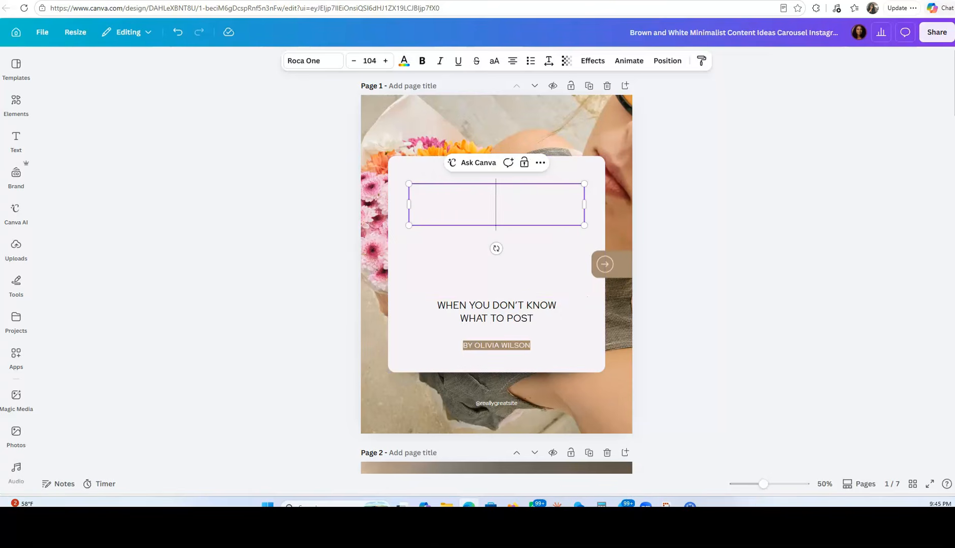
# Undo the text changes made to the page 1 title and deselect it
pyautogui.click(177, 32)
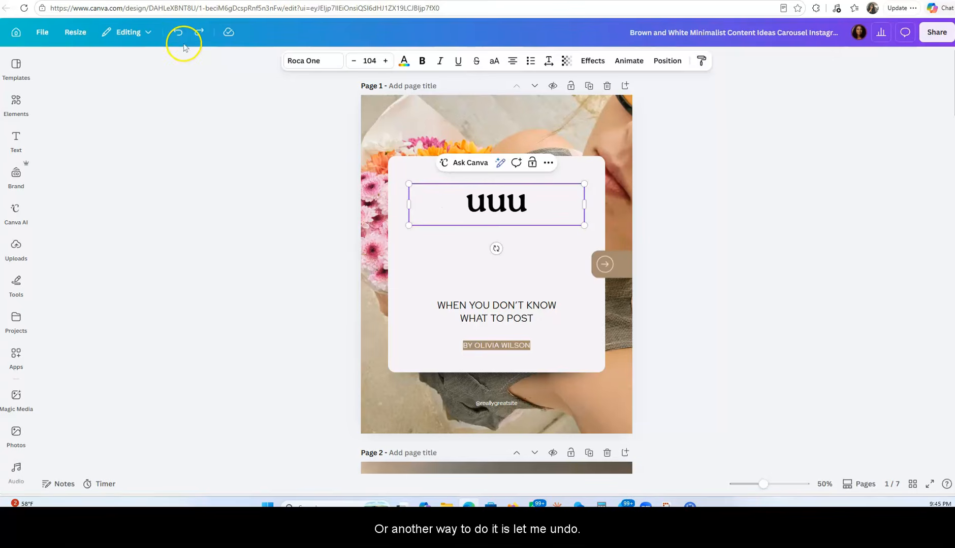
pyautogui.click(177, 36)
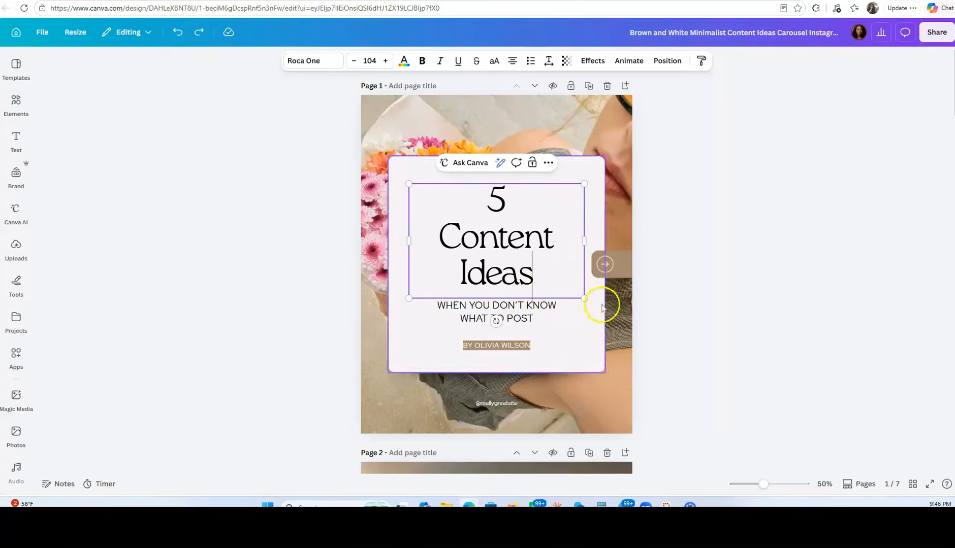
pyautogui.click(627, 307)
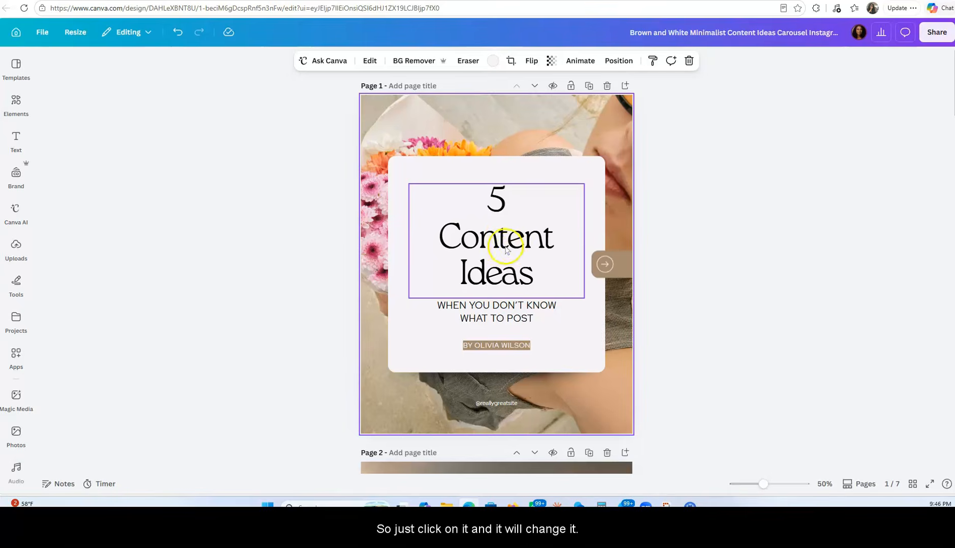
# Replace the "5 Content Ideas" title on page 1 with the placeholder text "kkkkkkk" and select the subtitle below it
pyautogui.click(541, 273)
pyautogui.click(537, 273)
pyautogui.click(535, 275)
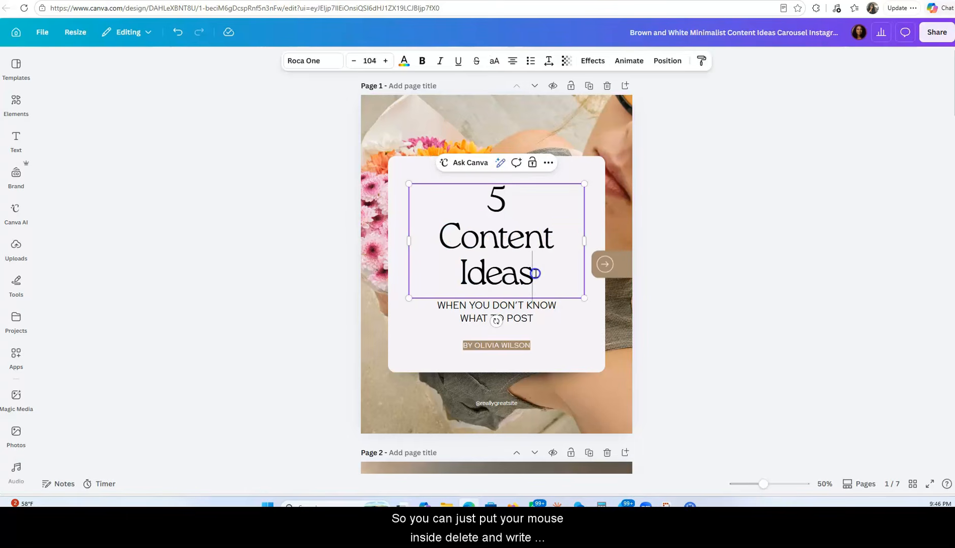
pyautogui.press('BackSpace')
pyautogui.press('BackSpace')
pyautogui.press('BackSpace')
pyautogui.press('BackSpace')
pyautogui.press('BackSpace')
pyautogui.press('BackSpace')
pyautogui.press('BackSpace')
pyautogui.press('BackSpace')
pyautogui.press('BackSpace')
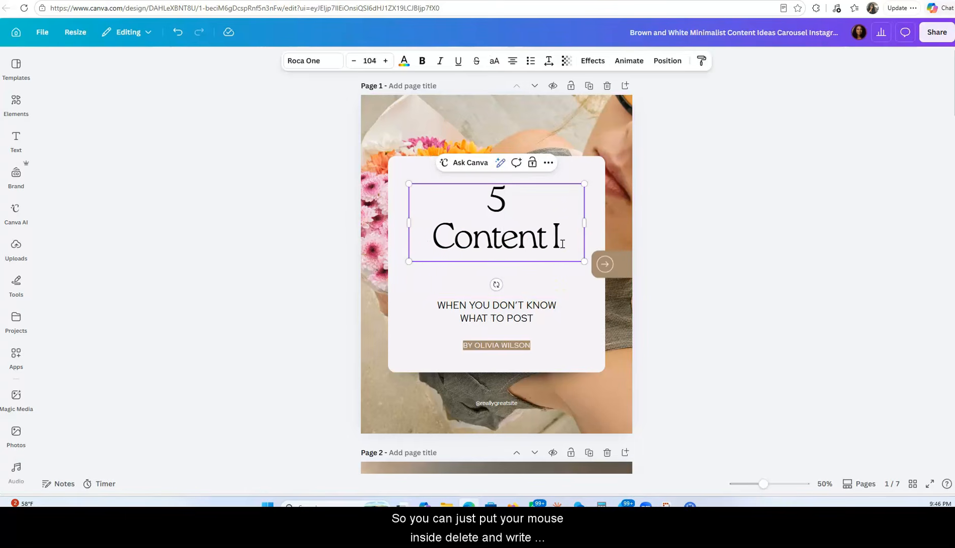
pyautogui.press('BackSpace')
pyautogui.press('BackSpace')
pyautogui.press('BackSpace')
pyautogui.press('BackSpace')
pyautogui.press('BackSpace')
pyautogui.press('BackSpace')
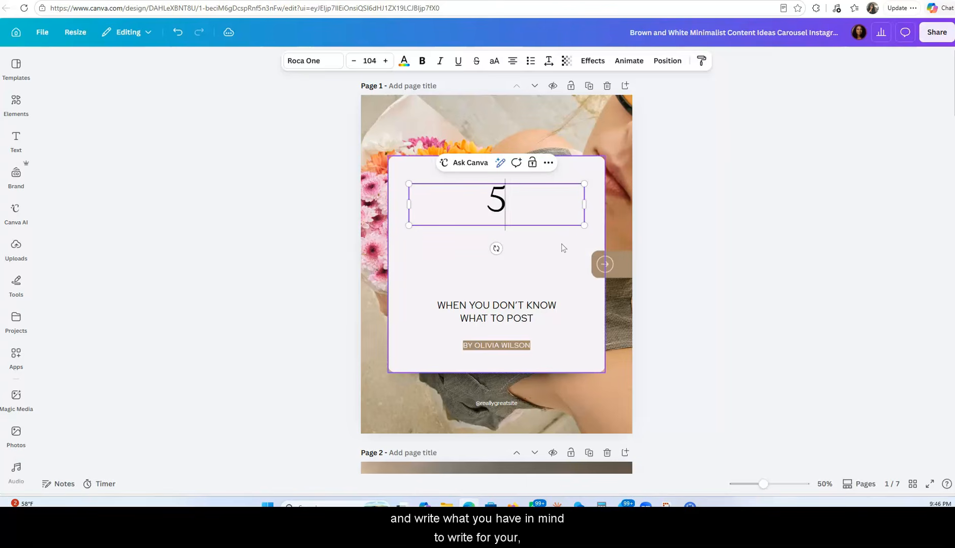
pyautogui.write('kkkkkkk')
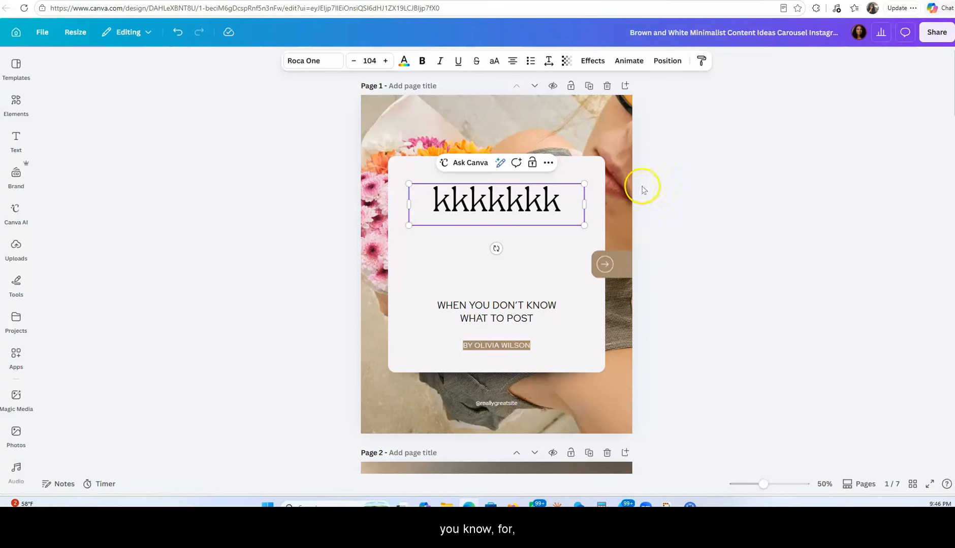
pyautogui.click(488, 317)
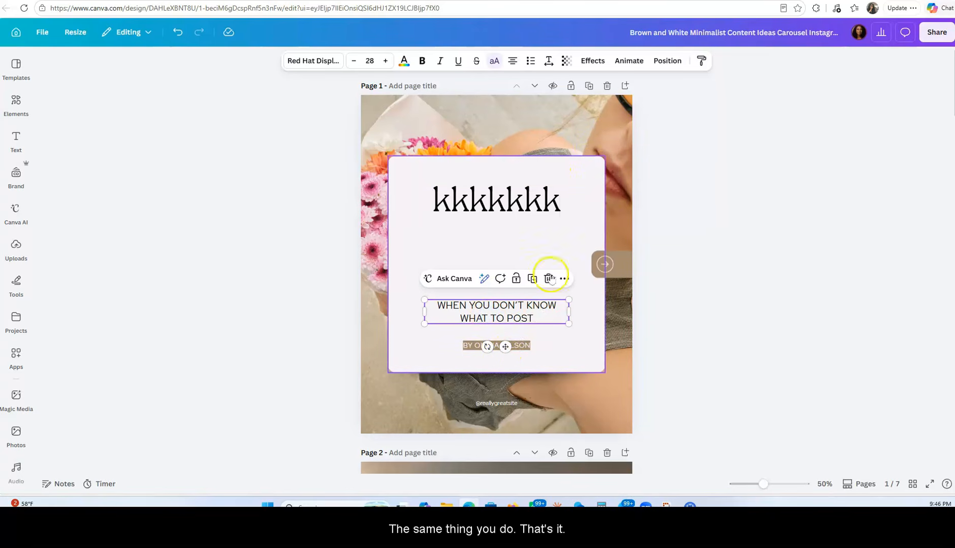
# Try deleting the background photo on page 1 and setting the page background to the light teal brand color
pyautogui.click(529, 129)
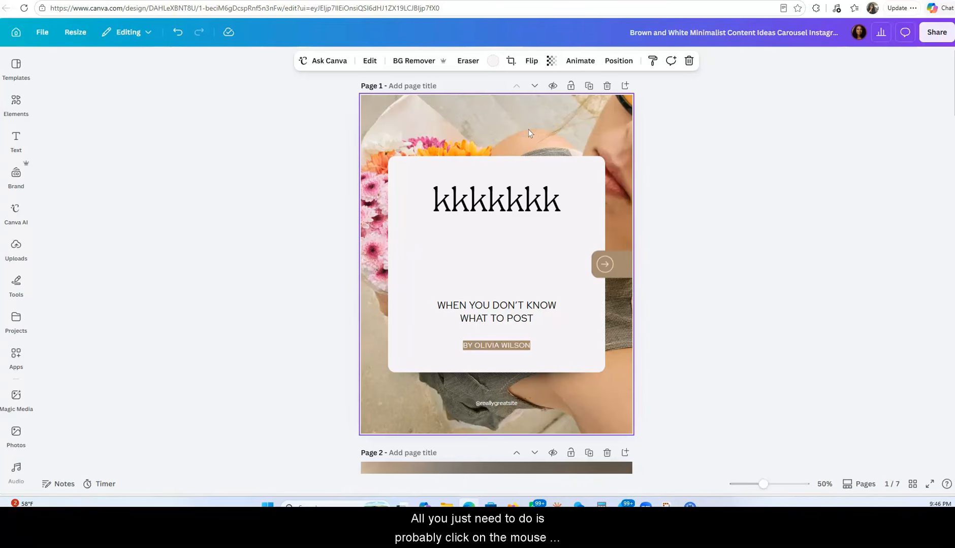
pyautogui.press('Delete')
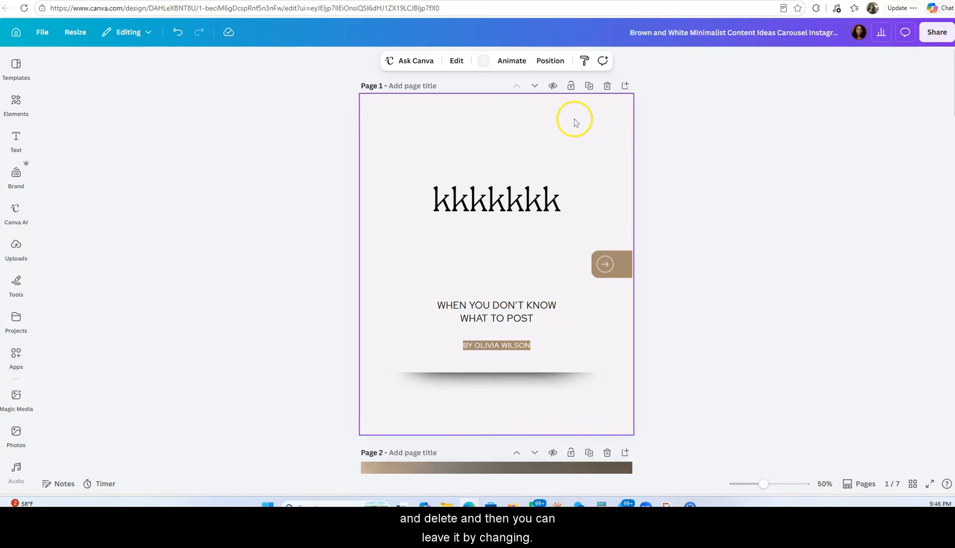
pyautogui.click(609, 113)
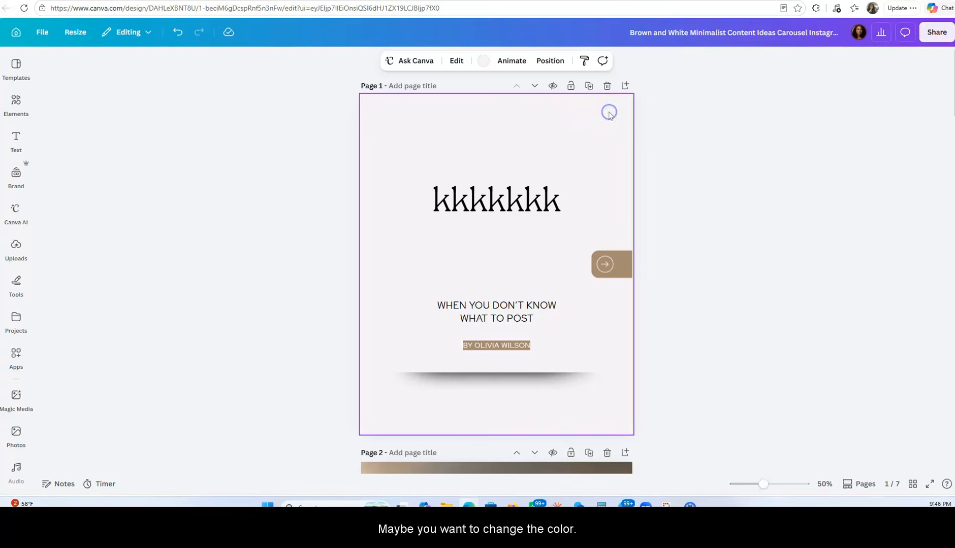
pyautogui.click(483, 63)
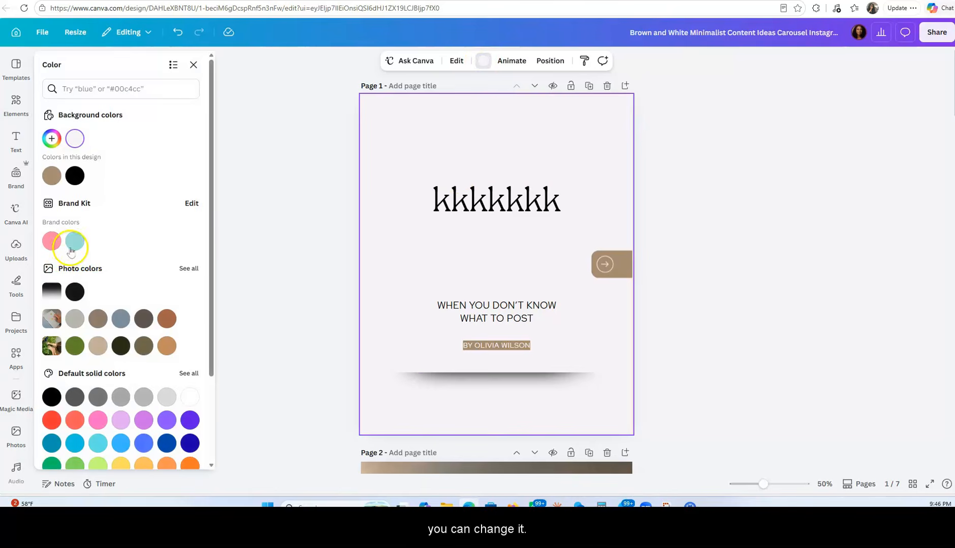
pyautogui.click(75, 241)
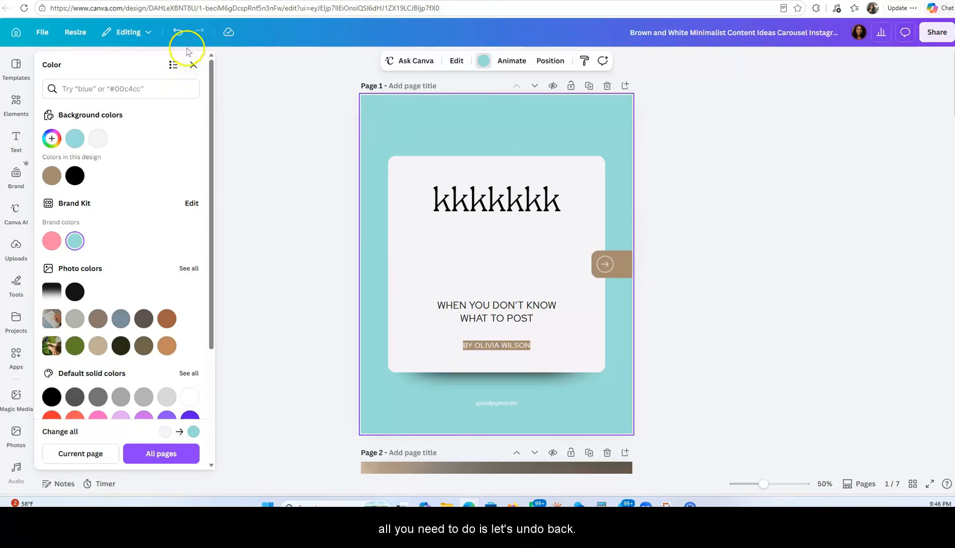
# Undo the background color change and the deletion of the background photo on page 1
pyautogui.click(179, 33)
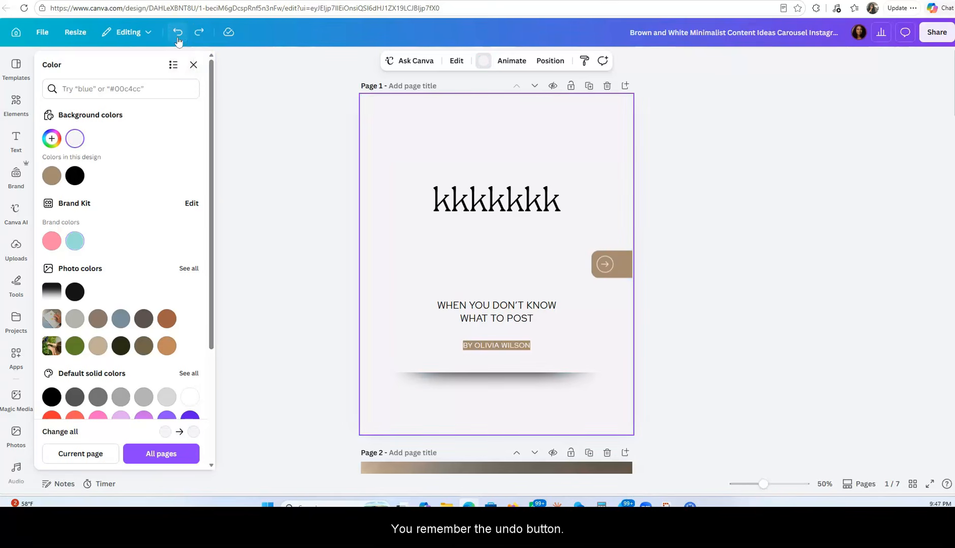
pyautogui.click(178, 33)
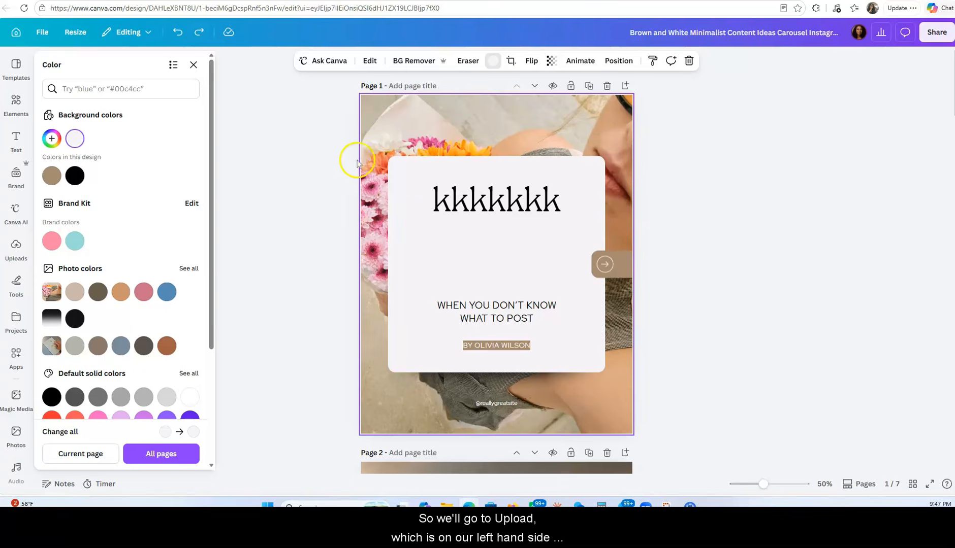
# Add the uploaded photo of the woman in the cream turtleneck to page 1
pyautogui.click(15, 252)
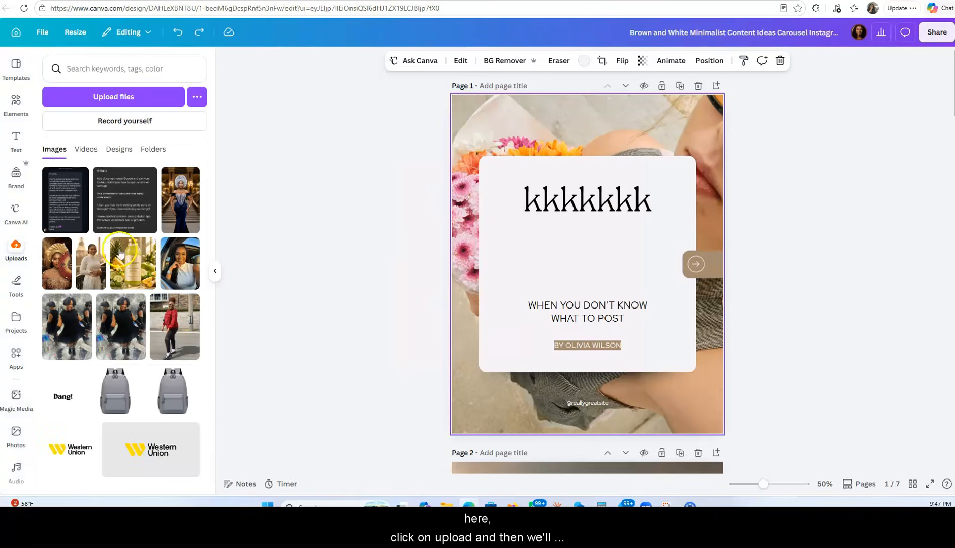
pyautogui.click(87, 276)
pyautogui.click(594, 258)
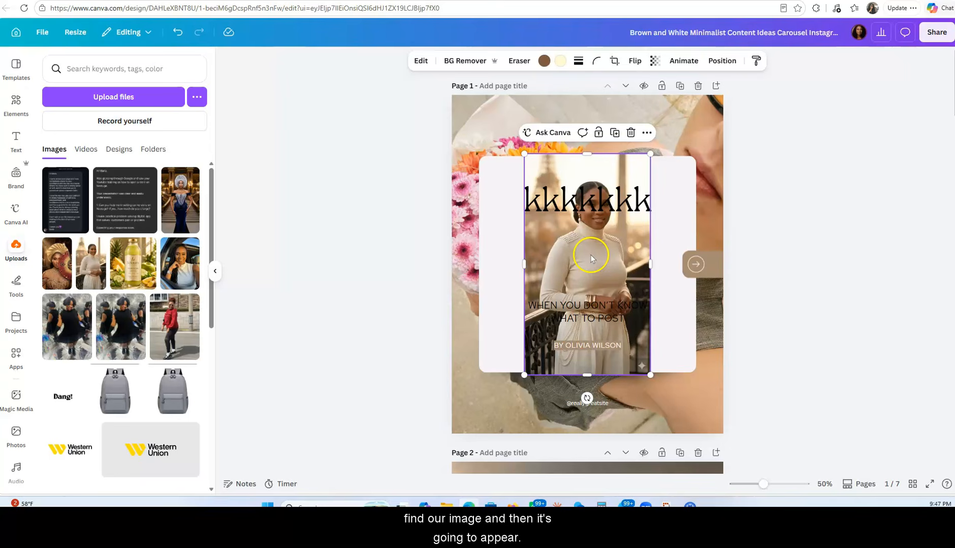
# Move and enlarge the added photo so it covers page 1, with its sides aligned to the page edges
pyautogui.click(584, 254)
pyautogui.moveTo(584, 254); pyautogui.dragTo(489, 192)
pyautogui.moveTo(556, 311); pyautogui.dragTo(684, 401)
pyautogui.moveTo(625, 263); pyautogui.dragTo(722, 277)
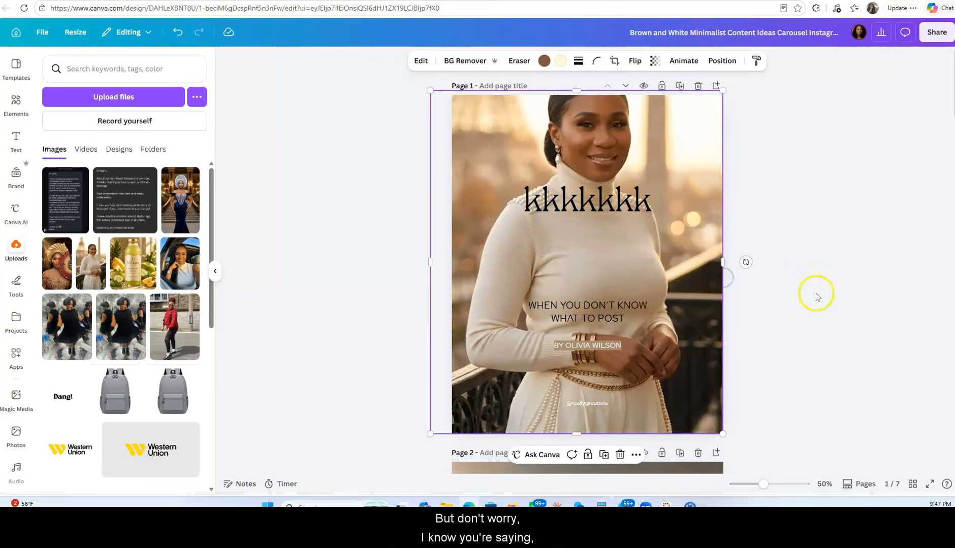
pyautogui.moveTo(432, 262); pyautogui.dragTo(452, 263)
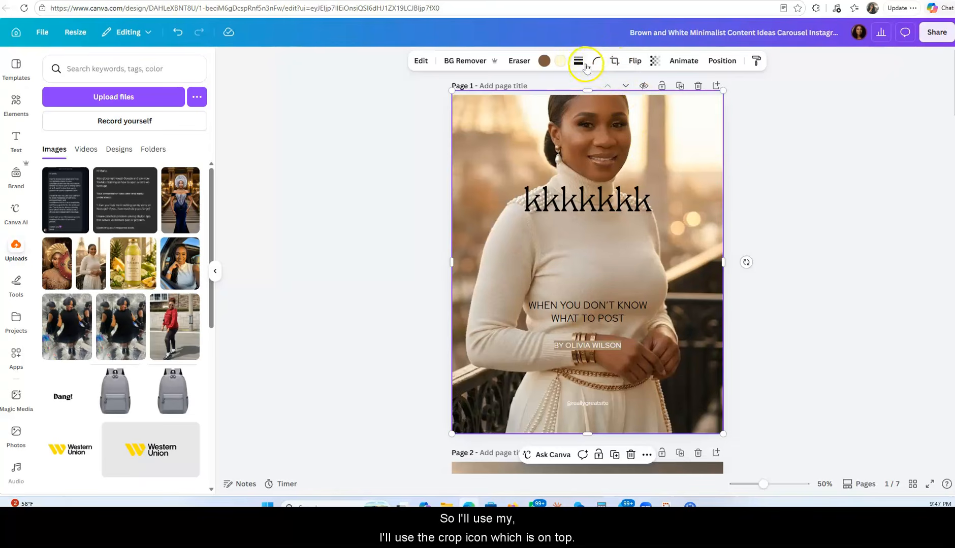
# Adjust the photo's crop by shifting the image downward within its frame to bring the woman's whole head into view
pyautogui.click(740, 330)
pyautogui.click(690, 153)
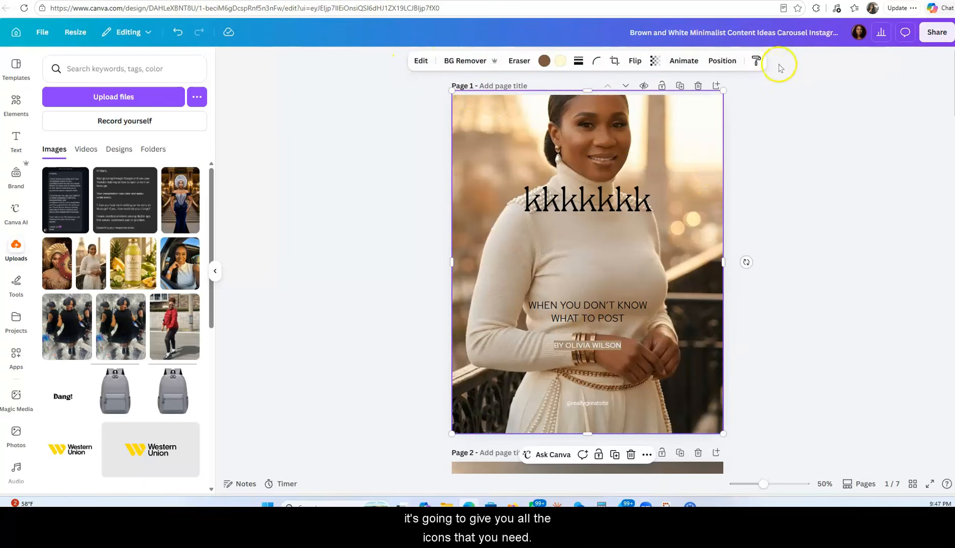
pyautogui.click(615, 62)
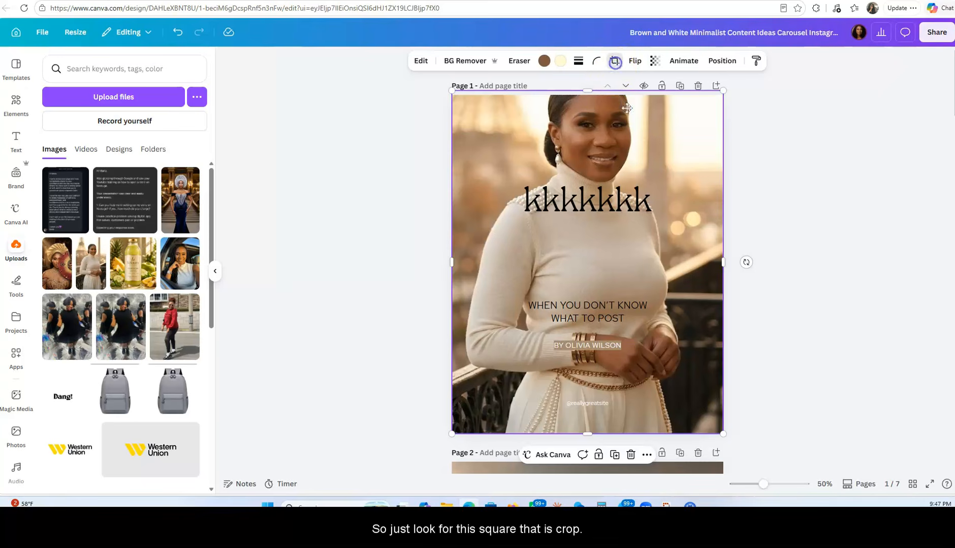
pyautogui.moveTo(656, 175); pyautogui.dragTo(656, 252)
pyautogui.click(761, 175)
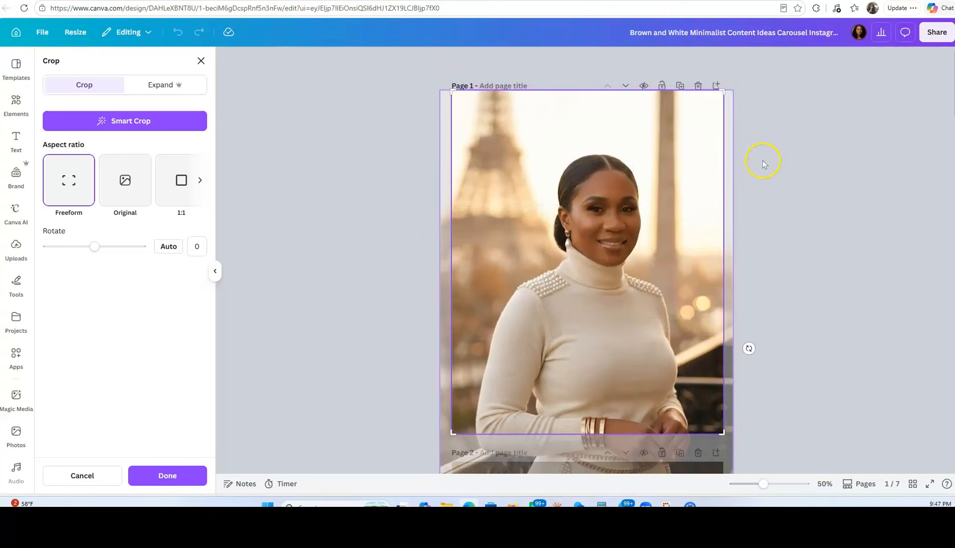
pyautogui.click(777, 213)
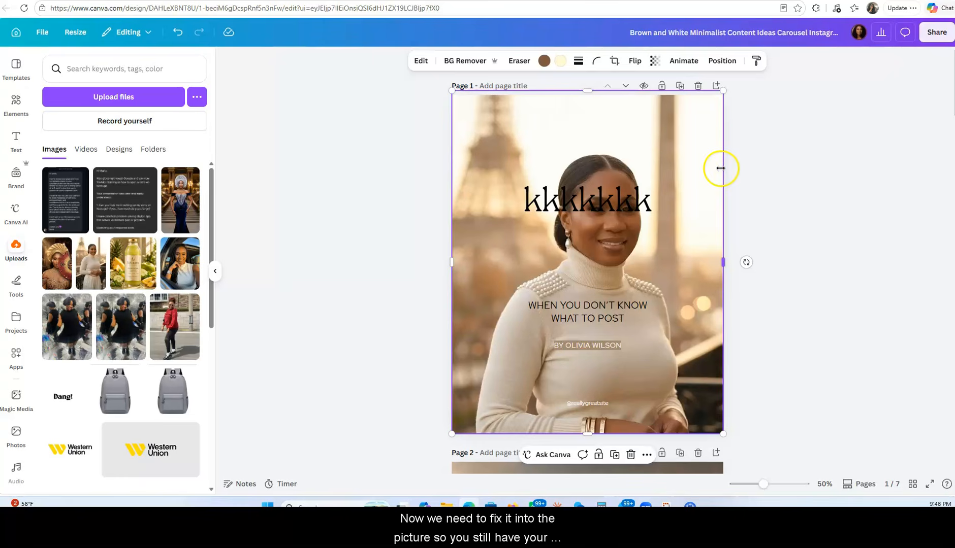
# Send the photo to the back of page 1 and fit its upper edge to the page, making it 1080 × 1350 px
pyautogui.click(671, 142)
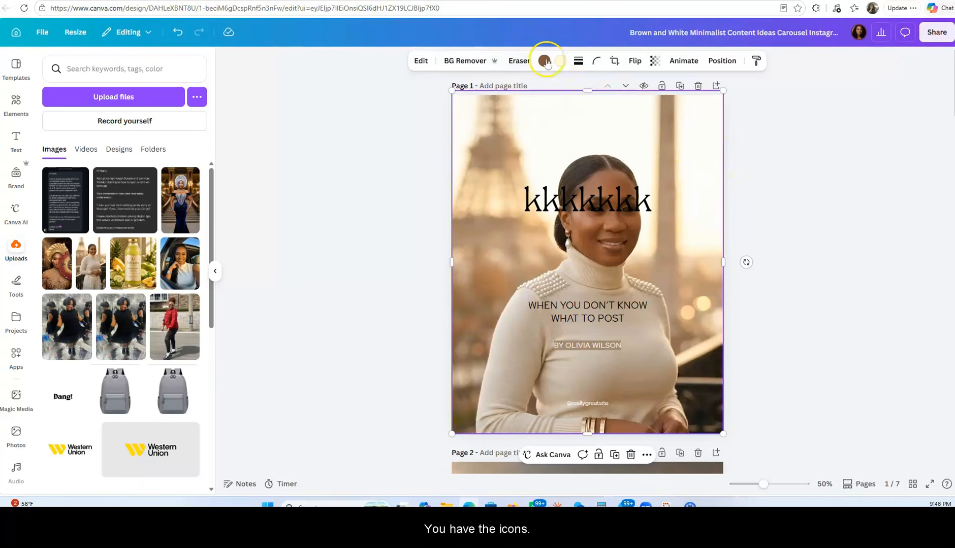
pyautogui.click(720, 62)
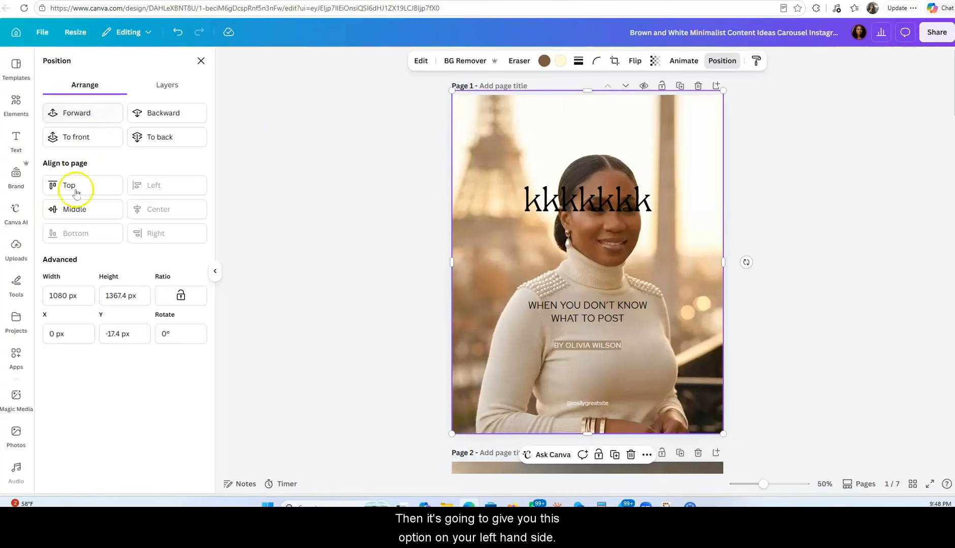
pyautogui.click(159, 139)
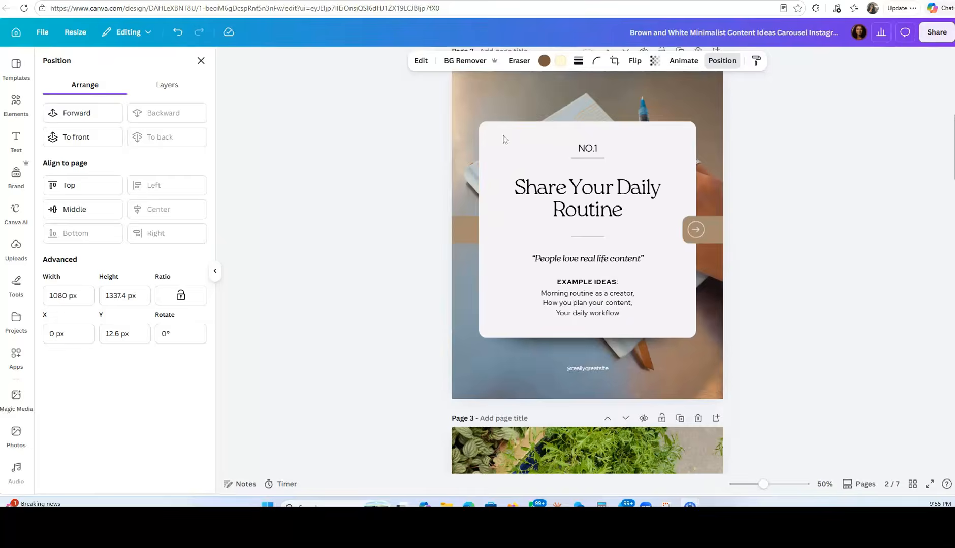
pyautogui.scroll(5, 780, 326)
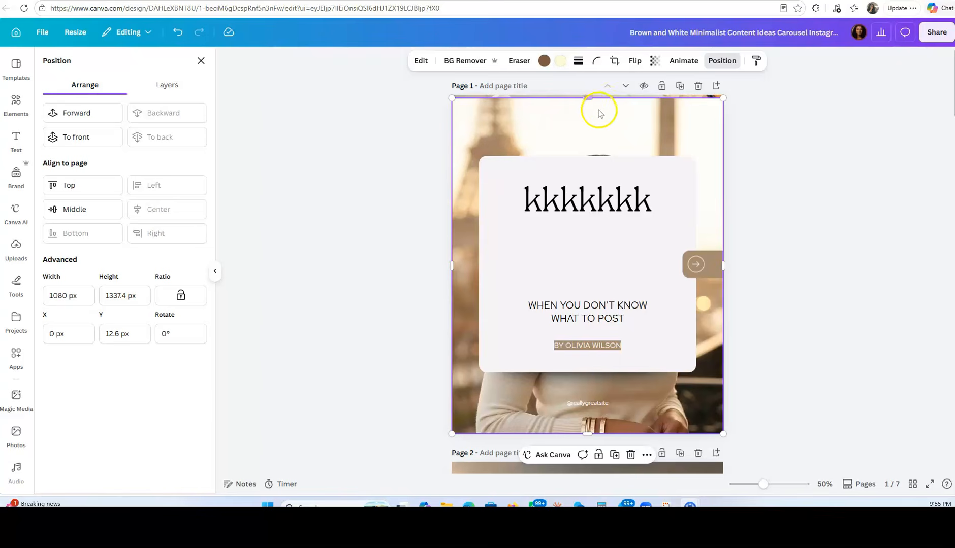
pyautogui.moveTo(588, 98); pyautogui.dragTo(587, 94)
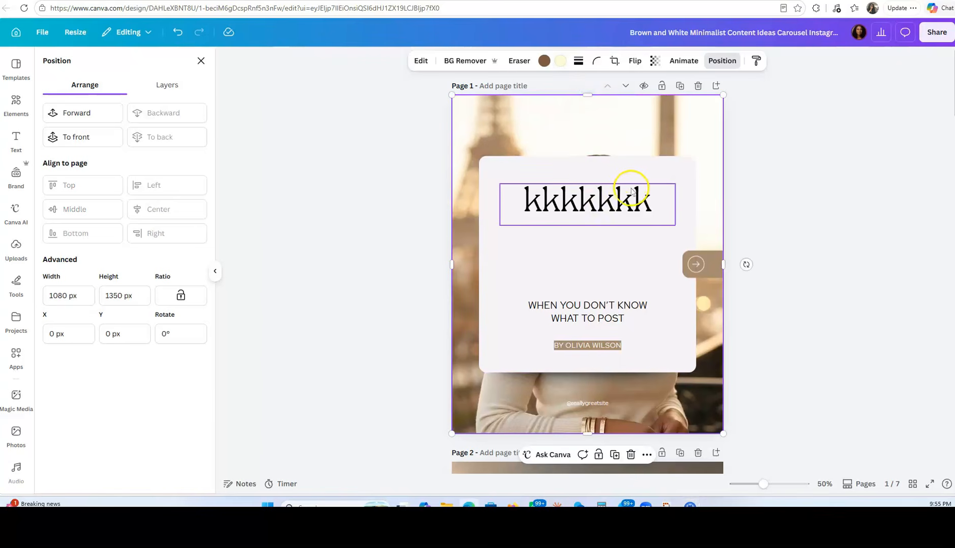
# Replace the placeholder title on page 1 with "5 tips for health living" and close the text editing
pyautogui.doubleClick(570, 201)
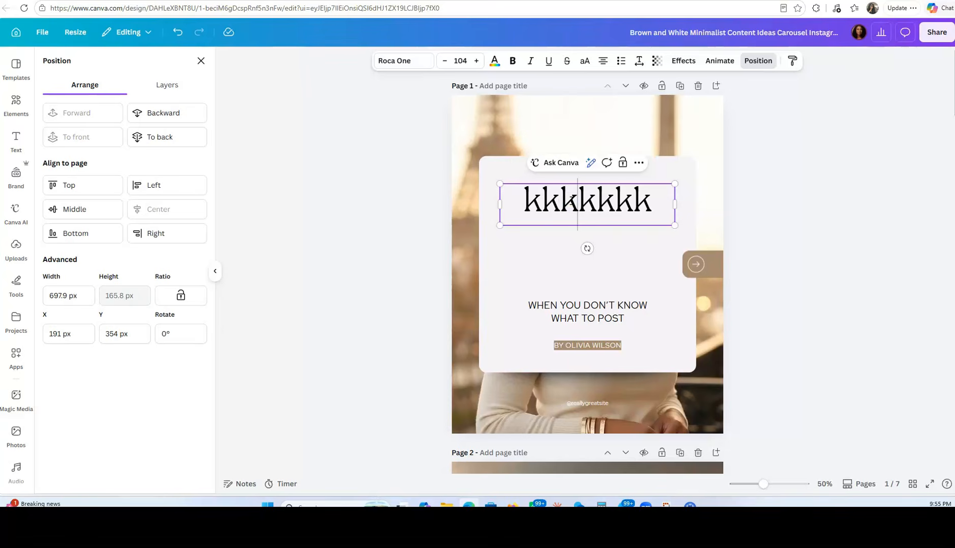
pyautogui.doubleClick(573, 201)
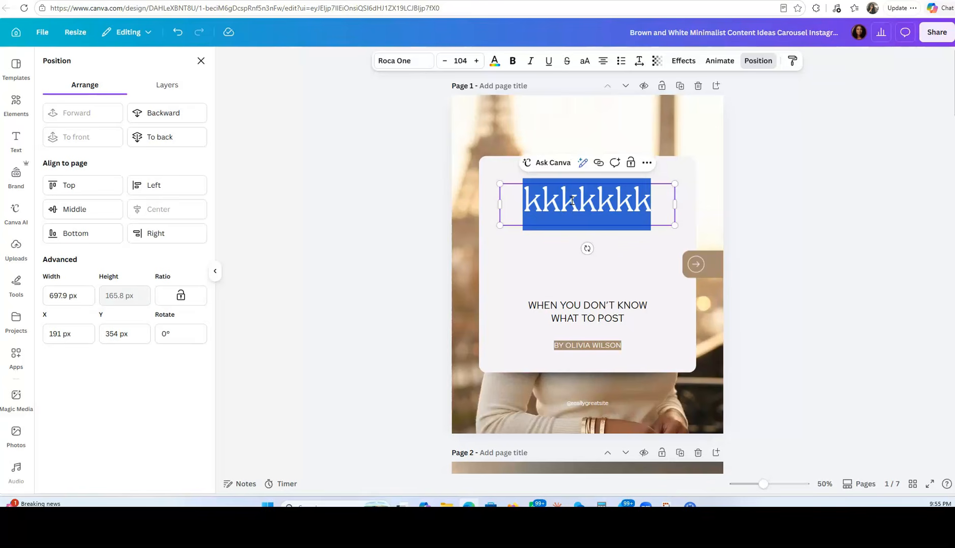
pyautogui.write('5 tip')
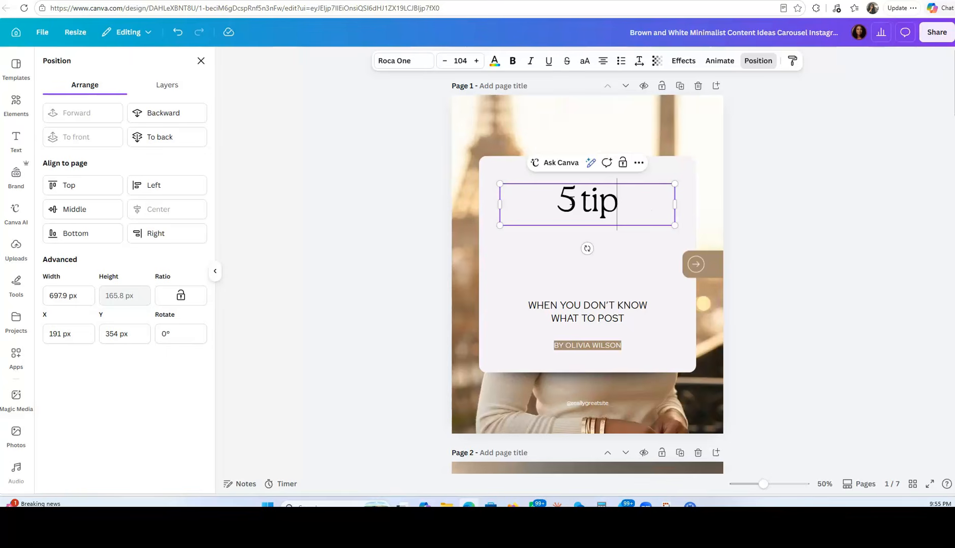
pyautogui.write('s for health living')
pyautogui.click(767, 206)
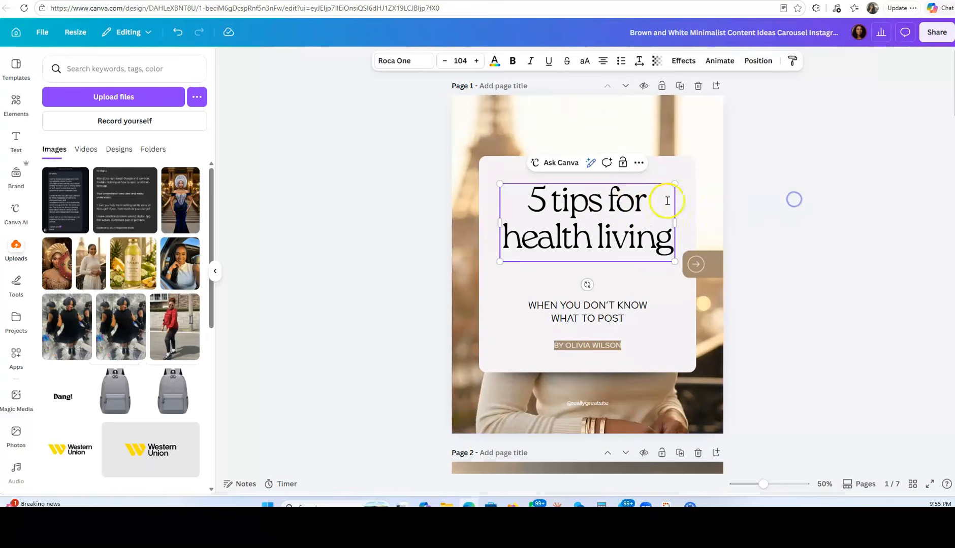
# Check the subtitle and author line on page 1 and look through the following carousel pages for content to customize
pyautogui.click(608, 315)
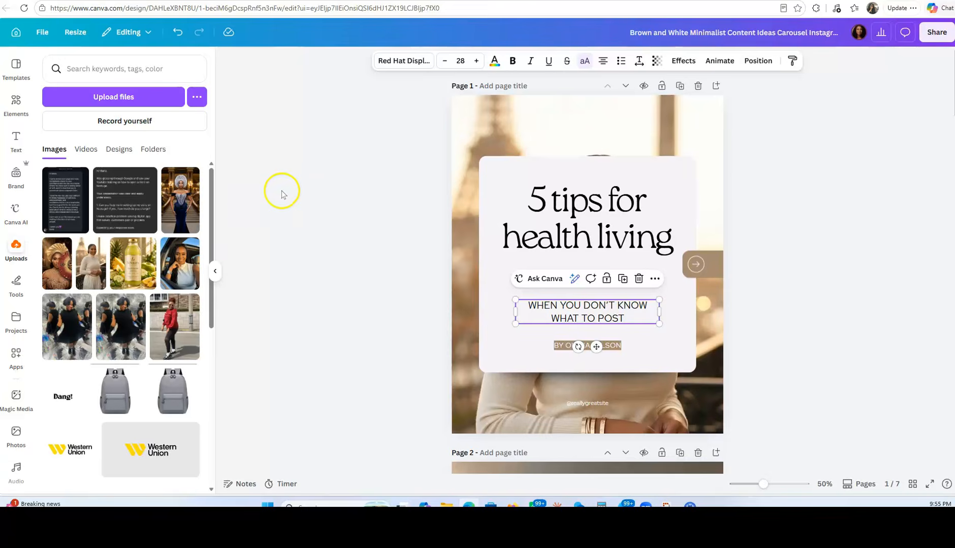
pyautogui.click(215, 272)
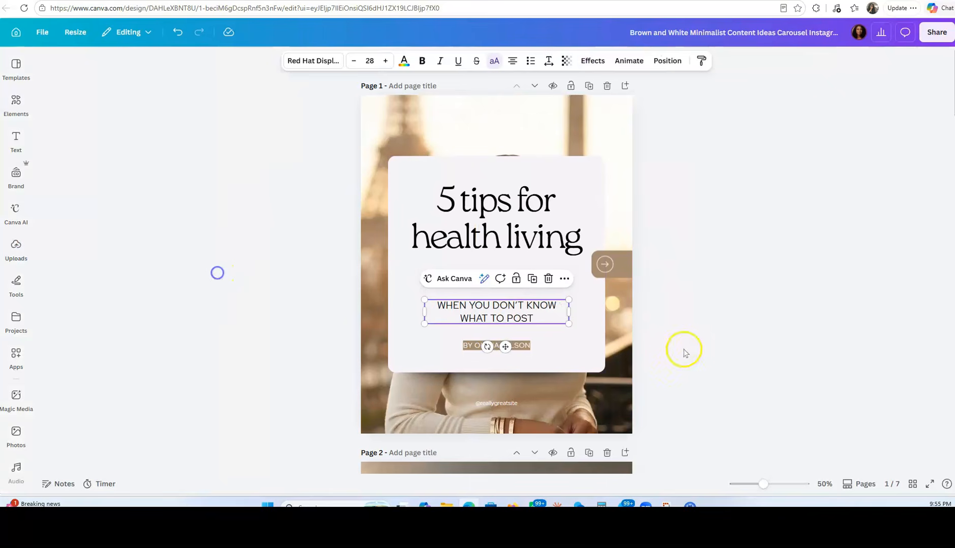
pyautogui.click(514, 348)
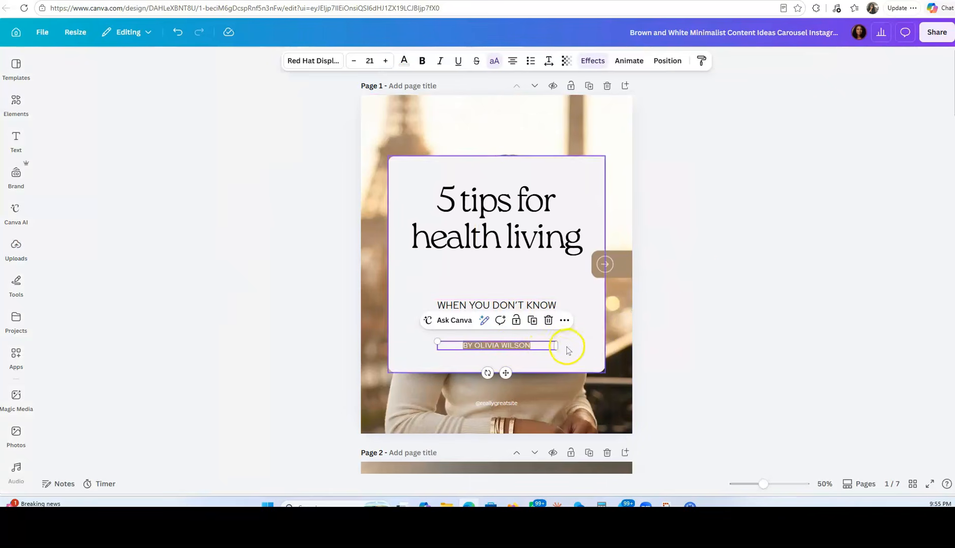
pyautogui.scroll(-5, 696, 277)
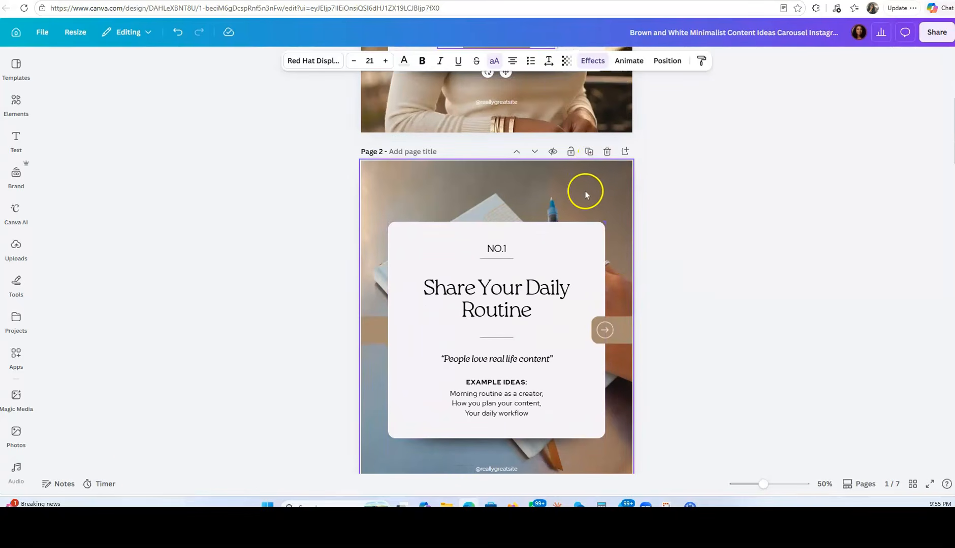
pyautogui.scroll(-5, 586, 196)
pyautogui.scroll(-3, 589, 214)
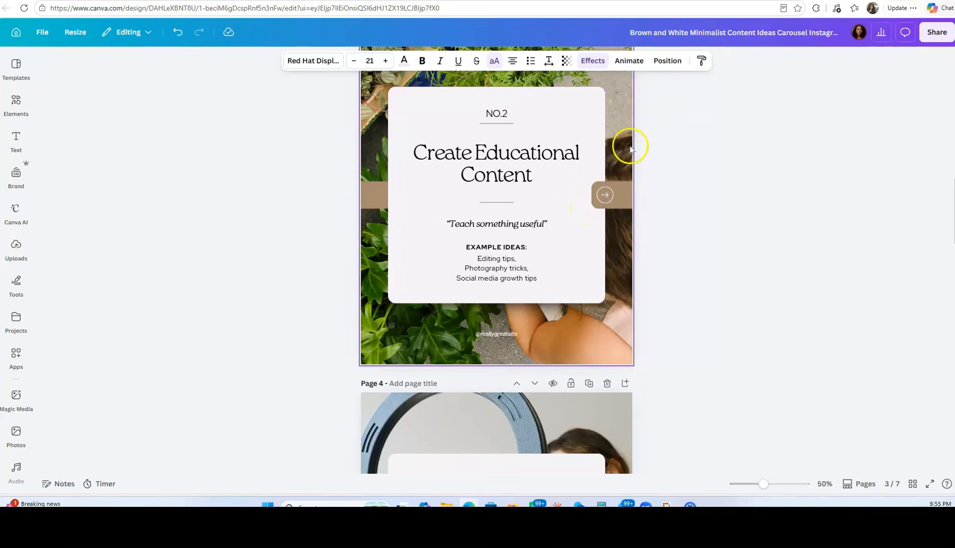
pyautogui.scroll(5, 629, 145)
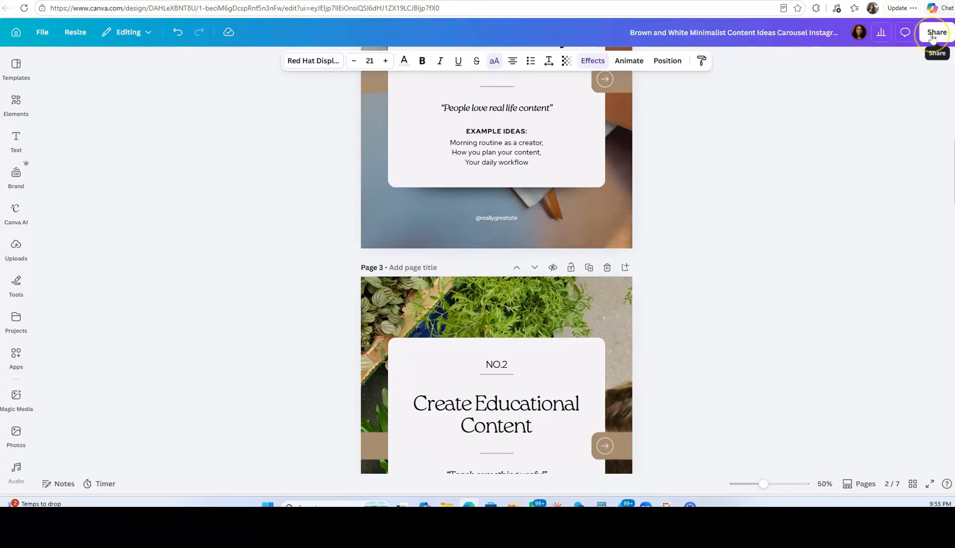
# Open the design's download settings with PNG as the file type and review the list of pages to export
pyautogui.click(933, 34)
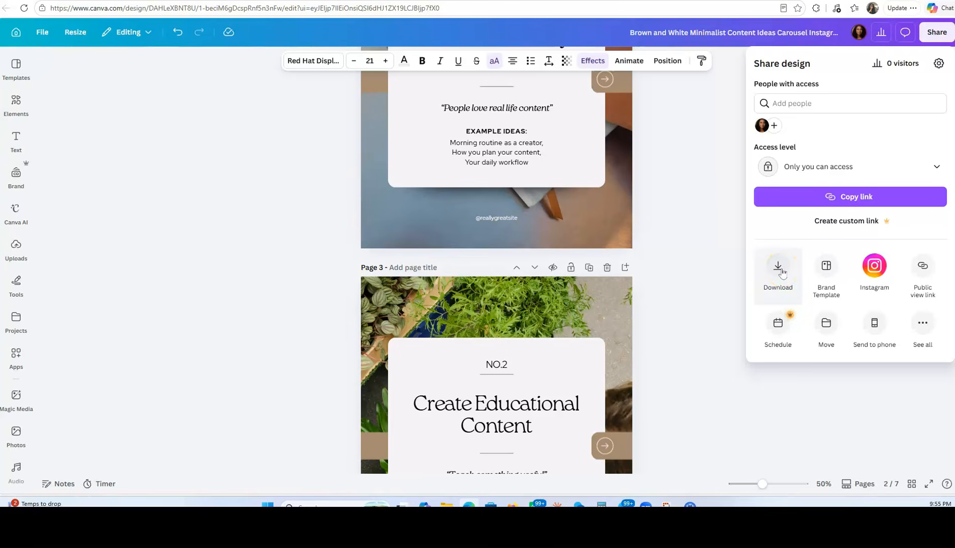
pyautogui.click(778, 269)
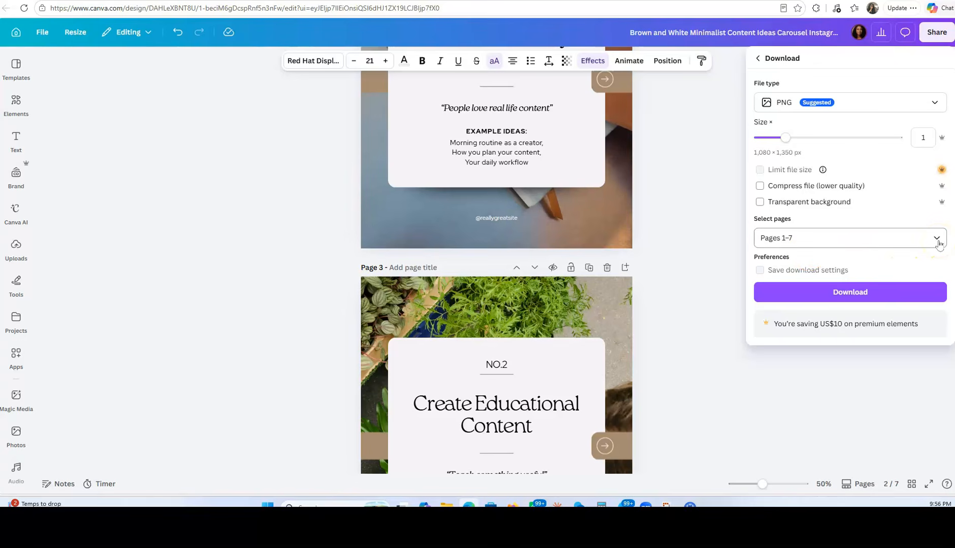
pyautogui.click(938, 240)
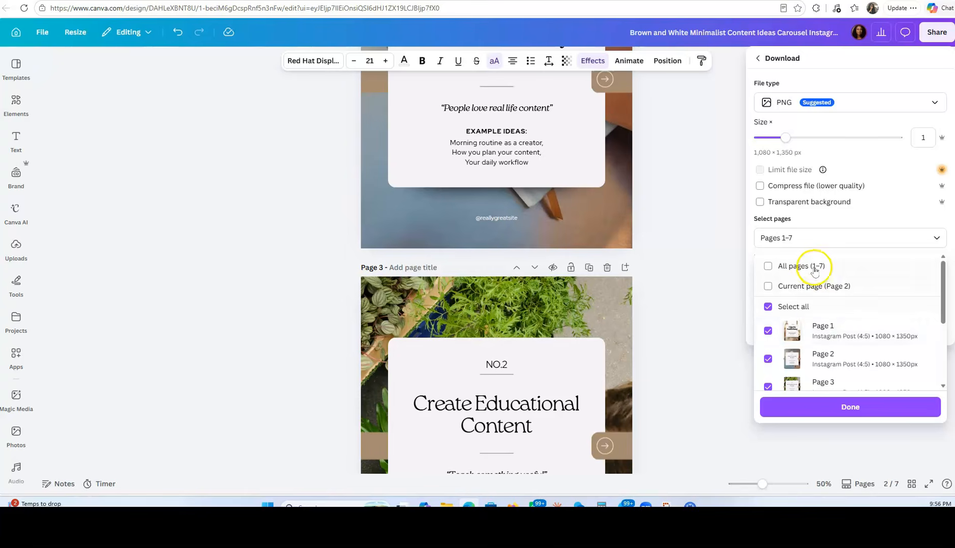
pyautogui.scroll(-3, 821, 321)
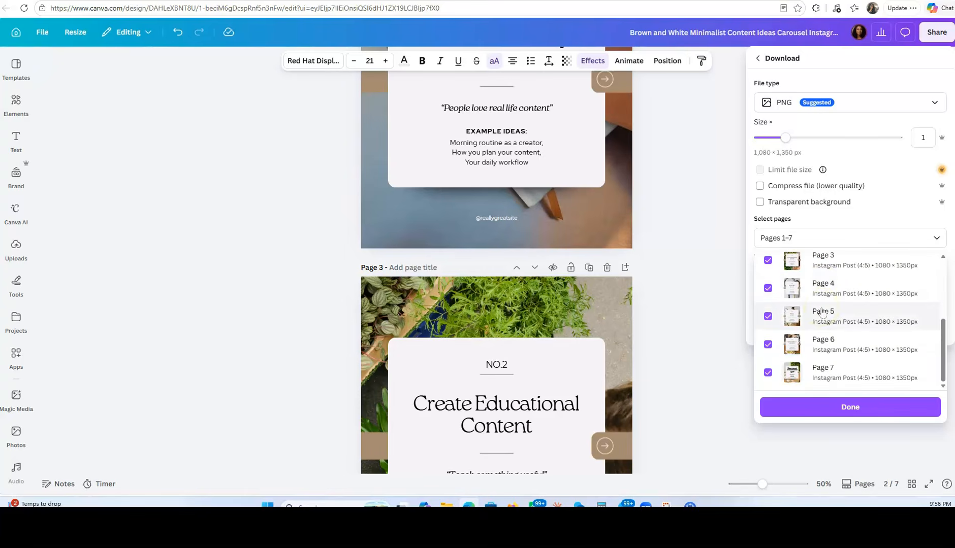
pyautogui.scroll(3, 821, 313)
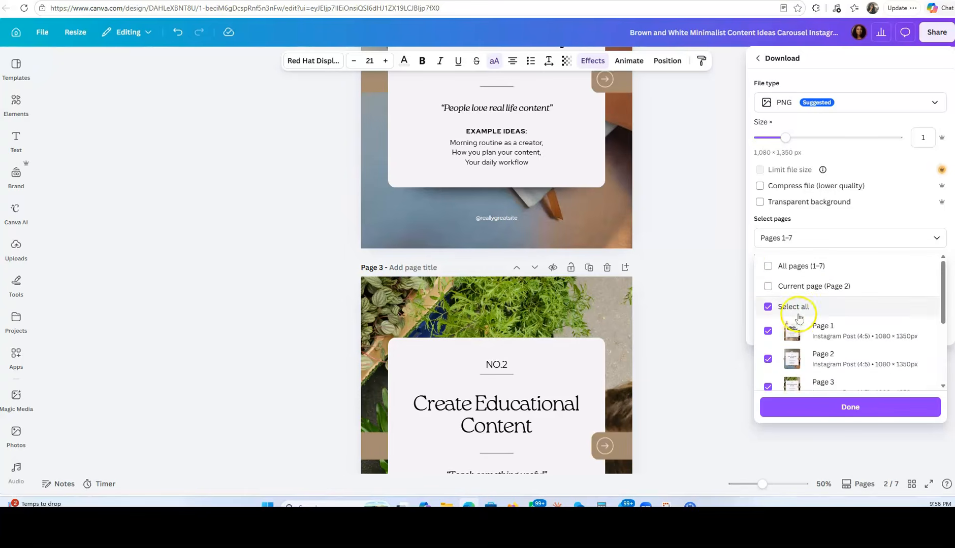
# Clear the full page selection and restrict the download to pages 1–4
pyautogui.click(770, 312)
pyautogui.click(767, 331)
pyautogui.click(768, 359)
pyautogui.scroll(-1, 769, 378)
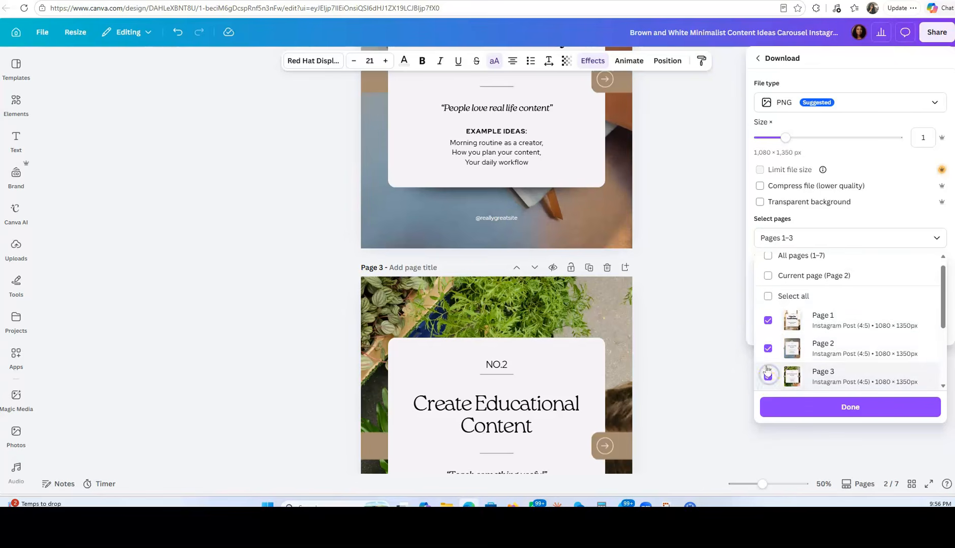
pyautogui.scroll(-3, 768, 376)
pyautogui.click(768, 304)
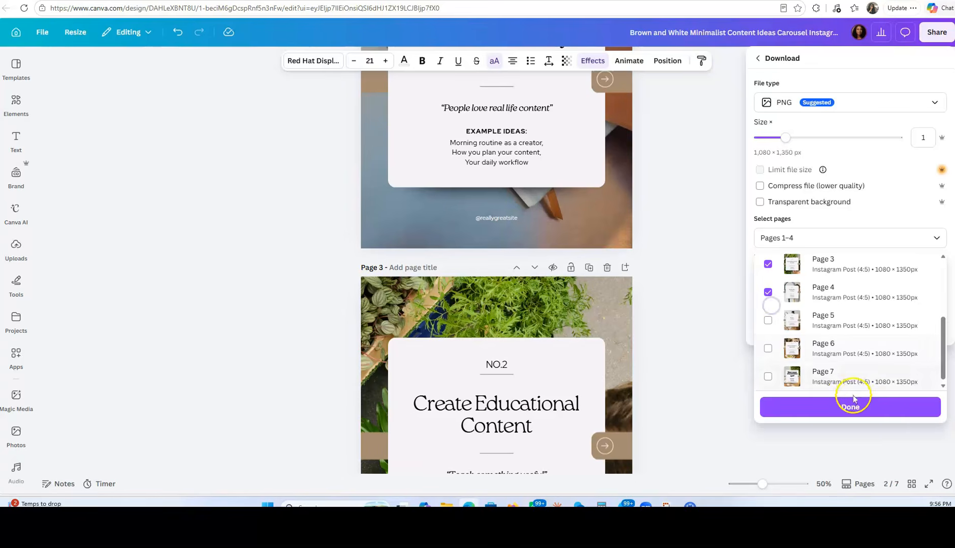
pyautogui.click(846, 409)
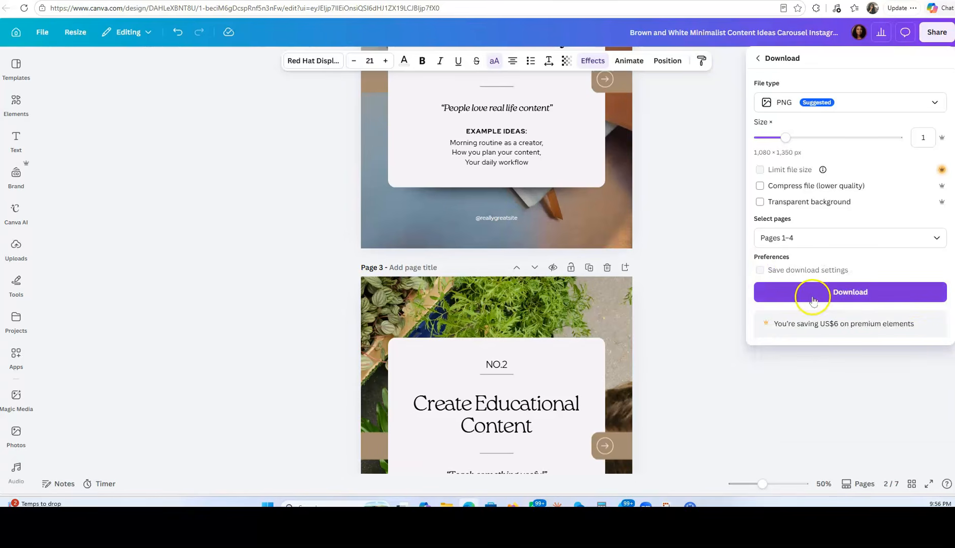